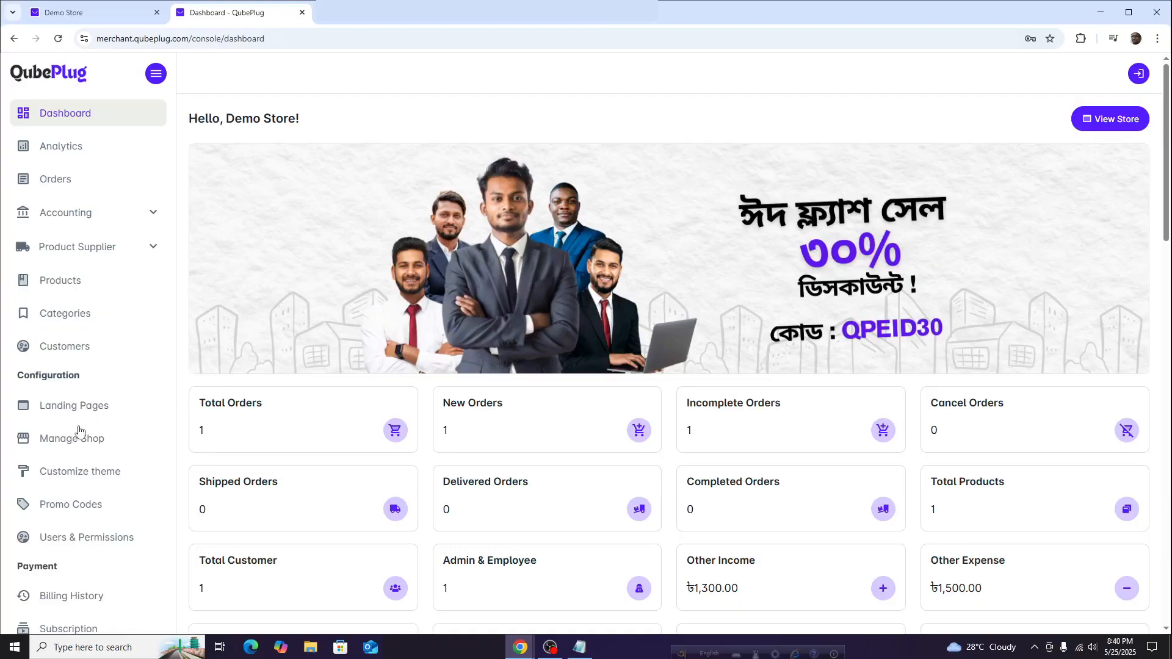
Open QubePlug's Shop Domain settings and scroll to the nameserver/CNAME instructions and custom domain field
click(601, 194)
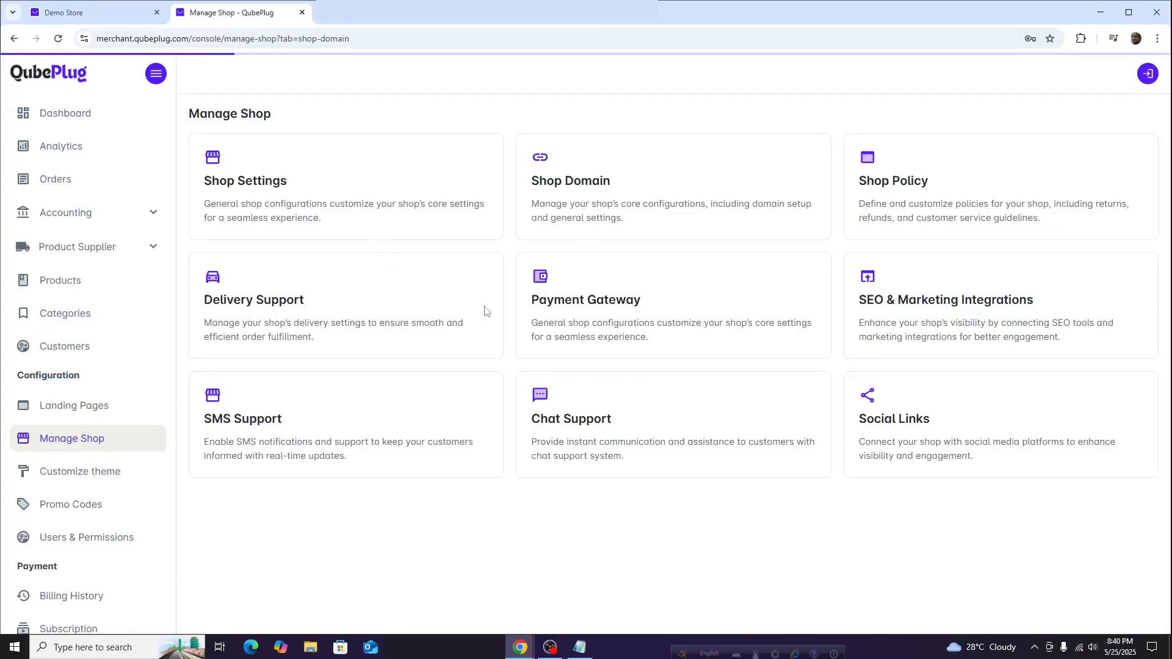
scroll(508, 359, down, 4)
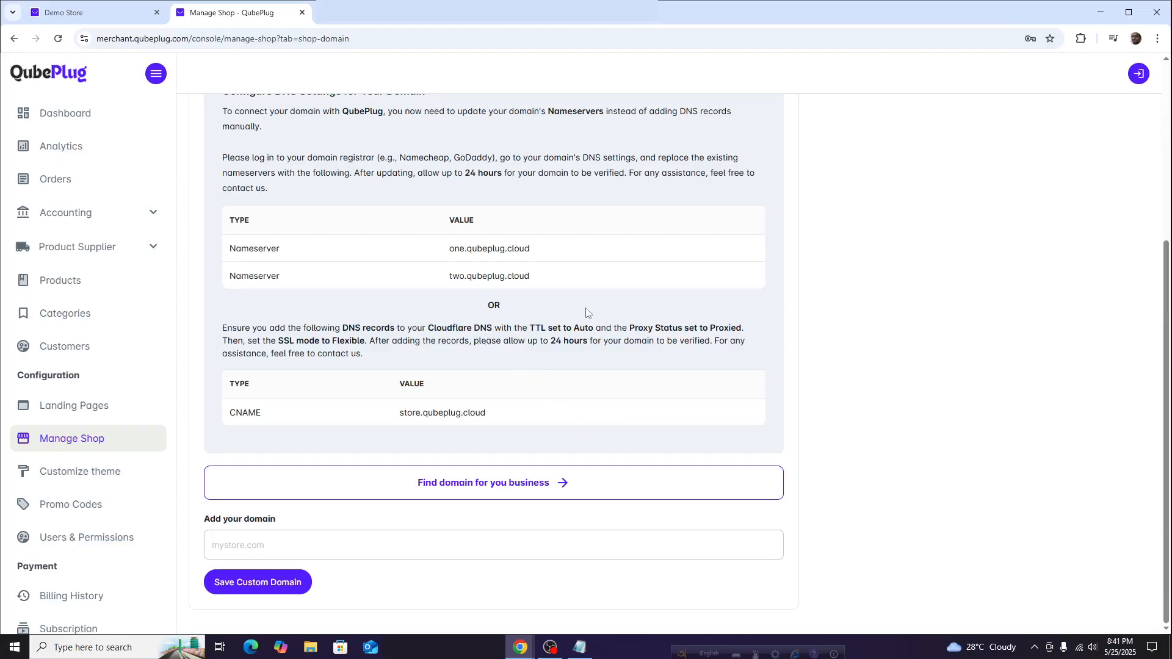
Inspect revanflowers.store's Cloudflare DNS records, two proxied CNAMEs to store.qubeplug.cloud, then return to ImprovMX
click(1101, 13)
click(94, 12)
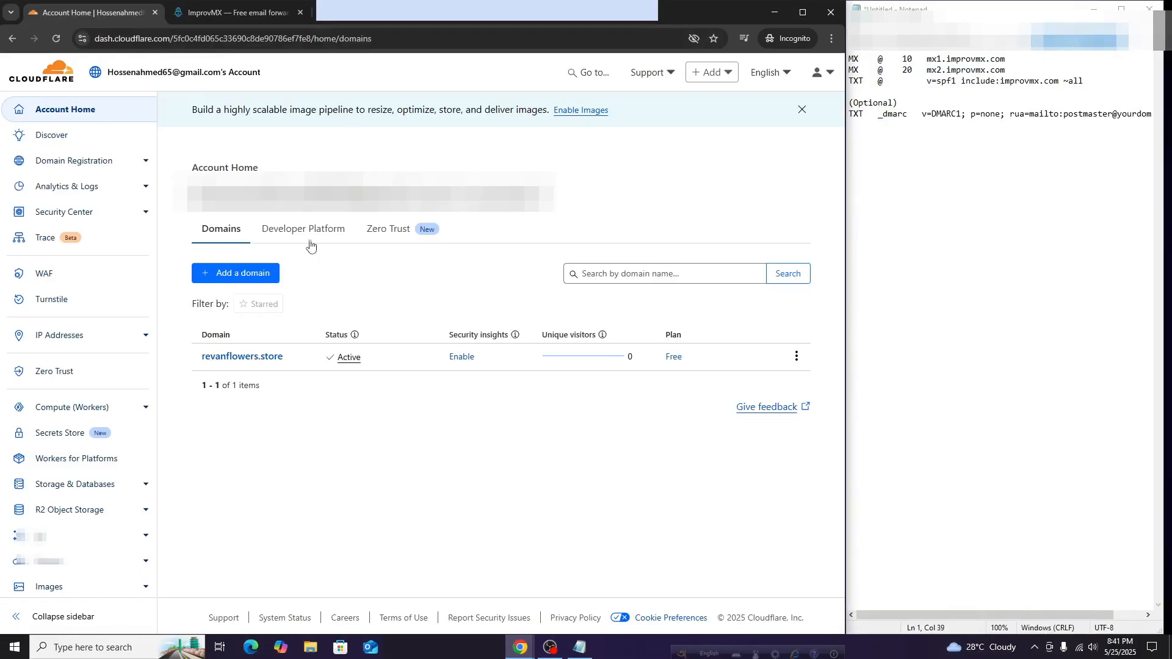
click(236, 360)
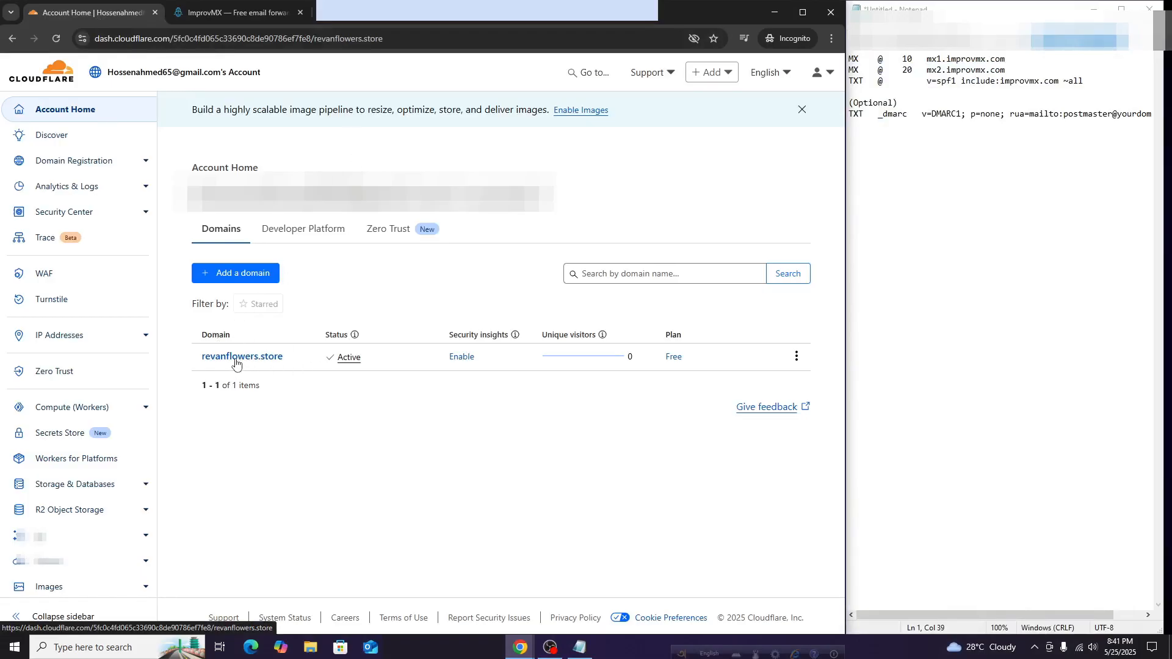
click(82, 232)
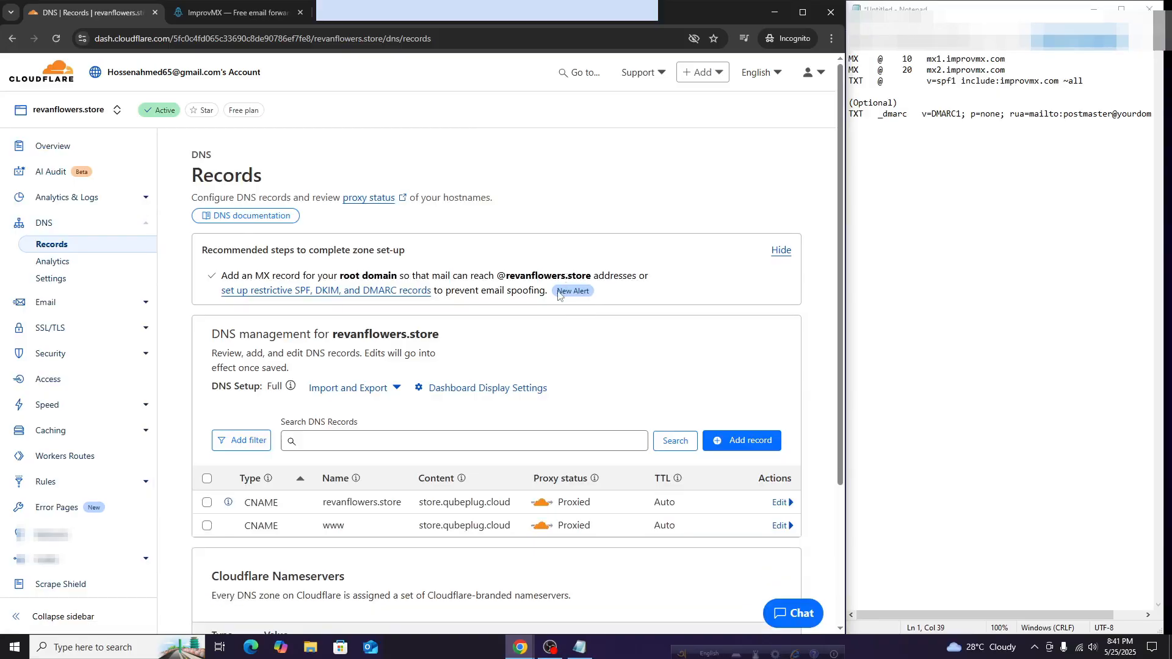
scroll(571, 326, down, 2)
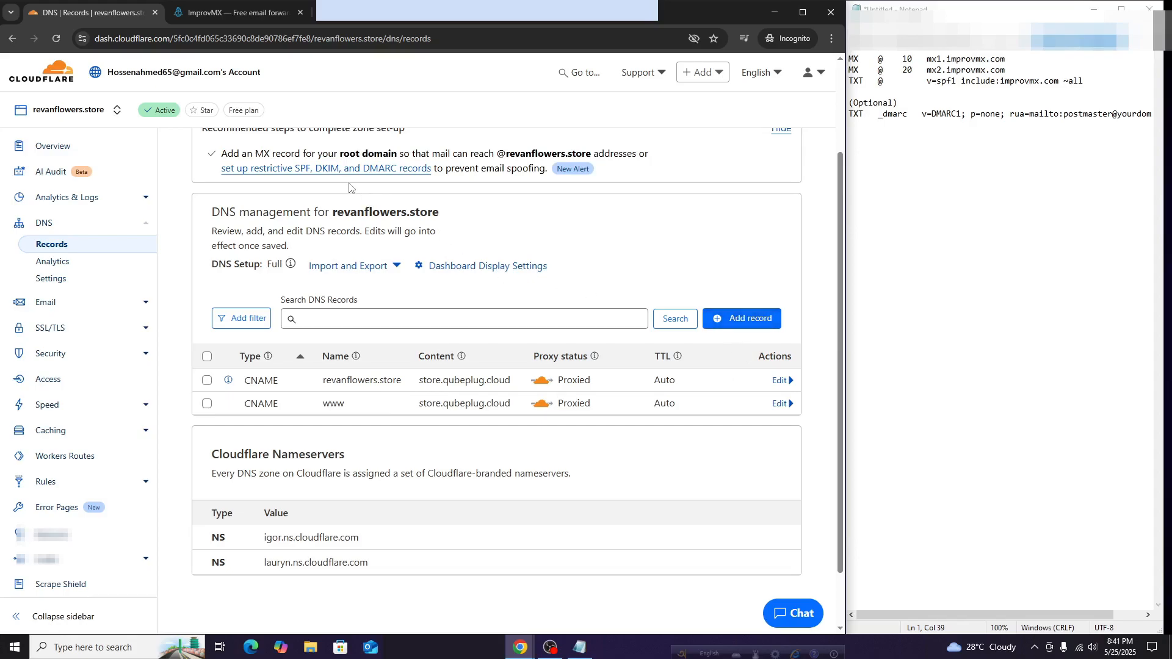
click(220, 12)
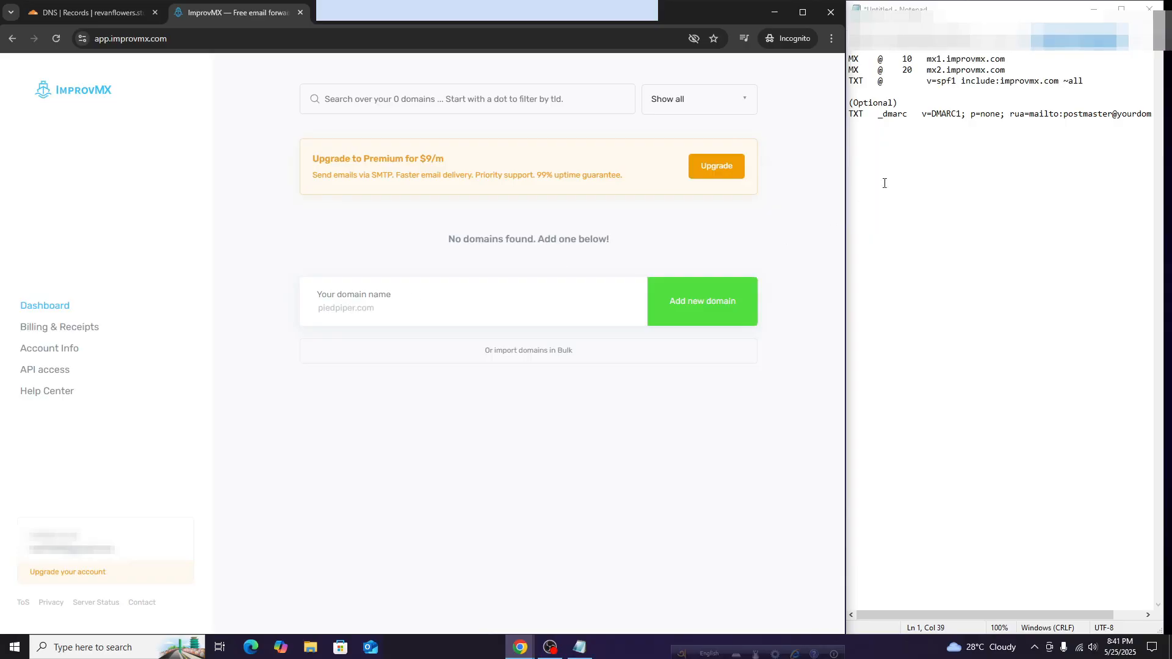
Copy revanflowers.store from the notes, paste it as ImprovMX's domain name and add it
drag(1018, 38, 927, 40)
right_click(955, 44)
click(977, 87)
right_click(344, 311)
right_click(345, 310)
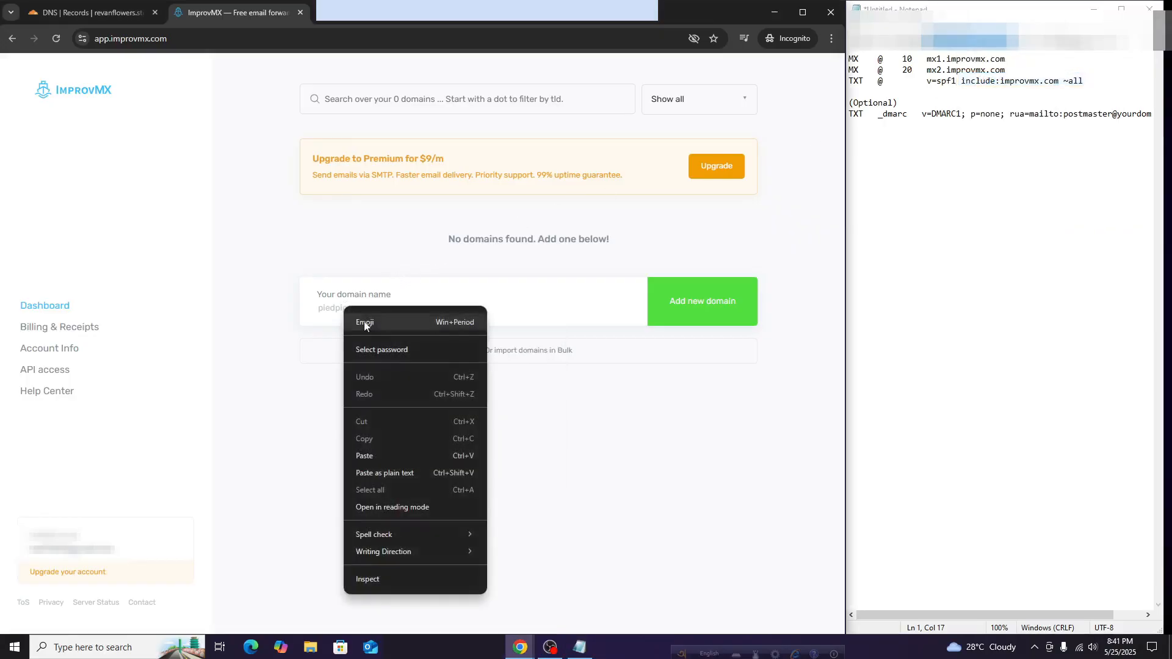
click(365, 455)
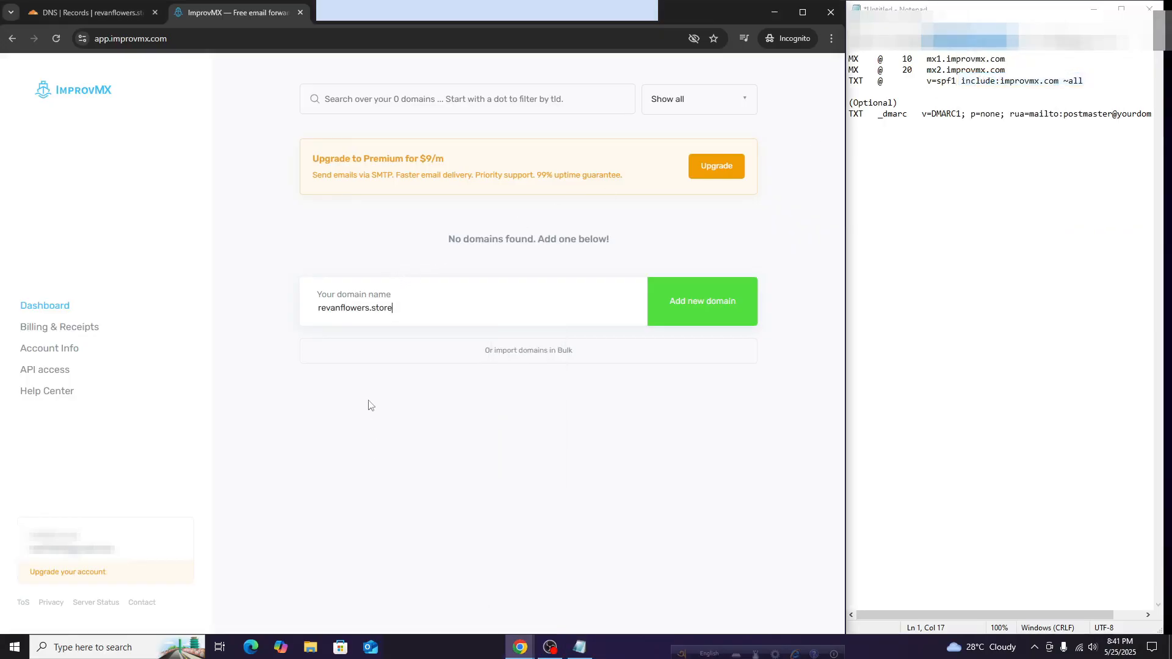
click(725, 314)
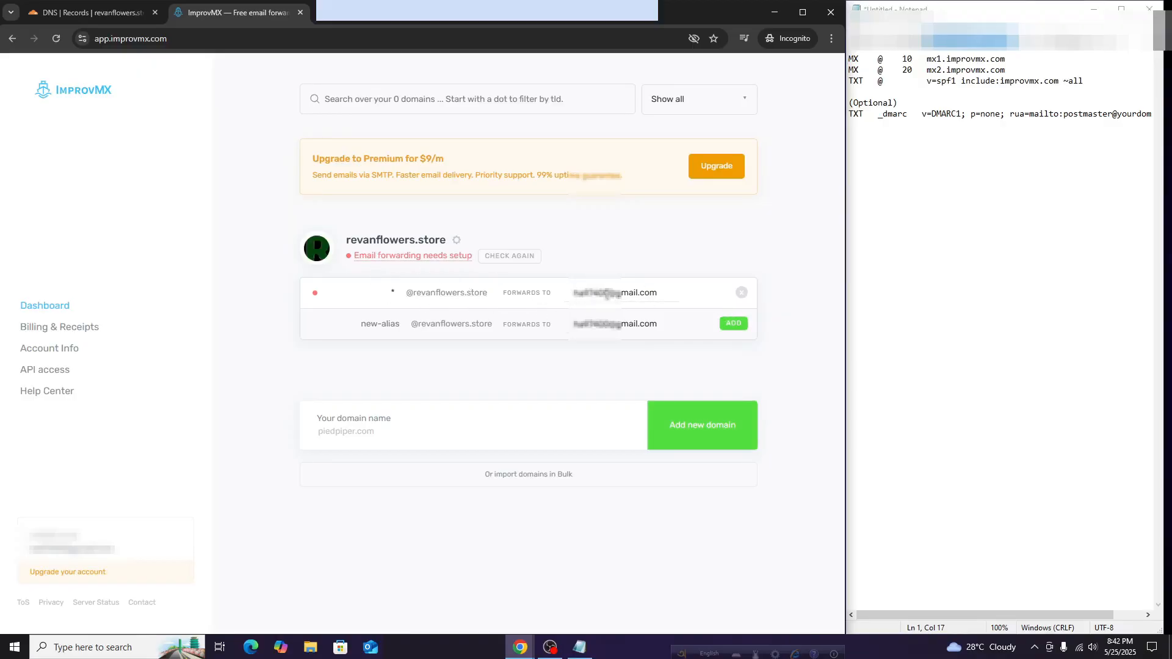
mouse_move(86, 548)
triple_click(614, 288)
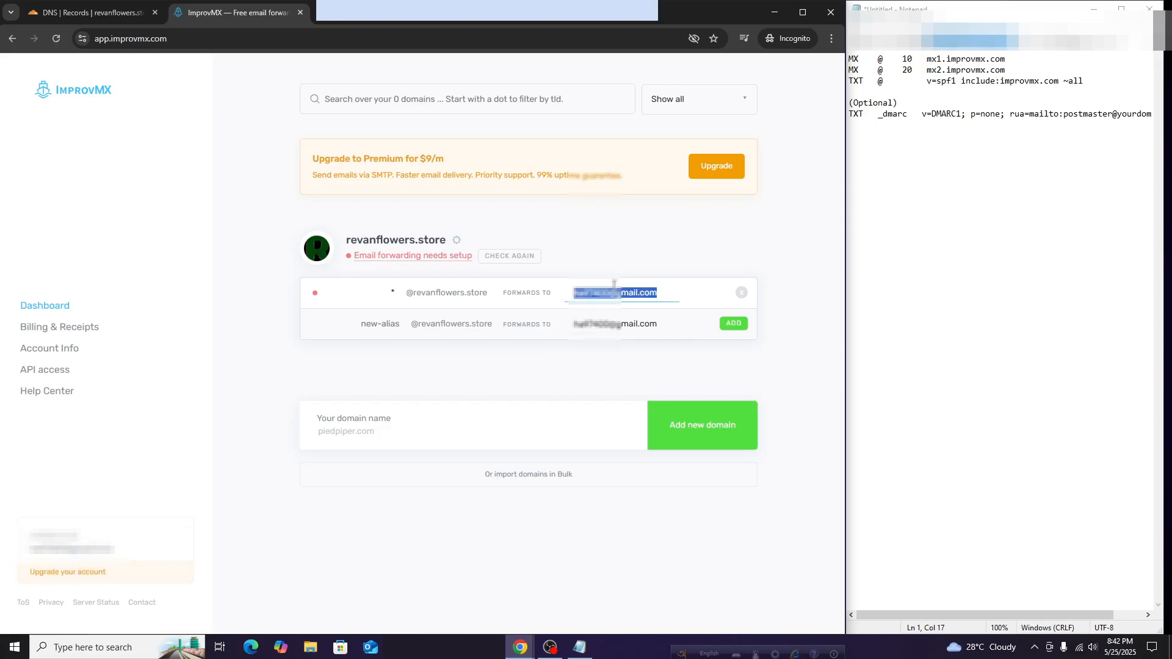
click(290, 375)
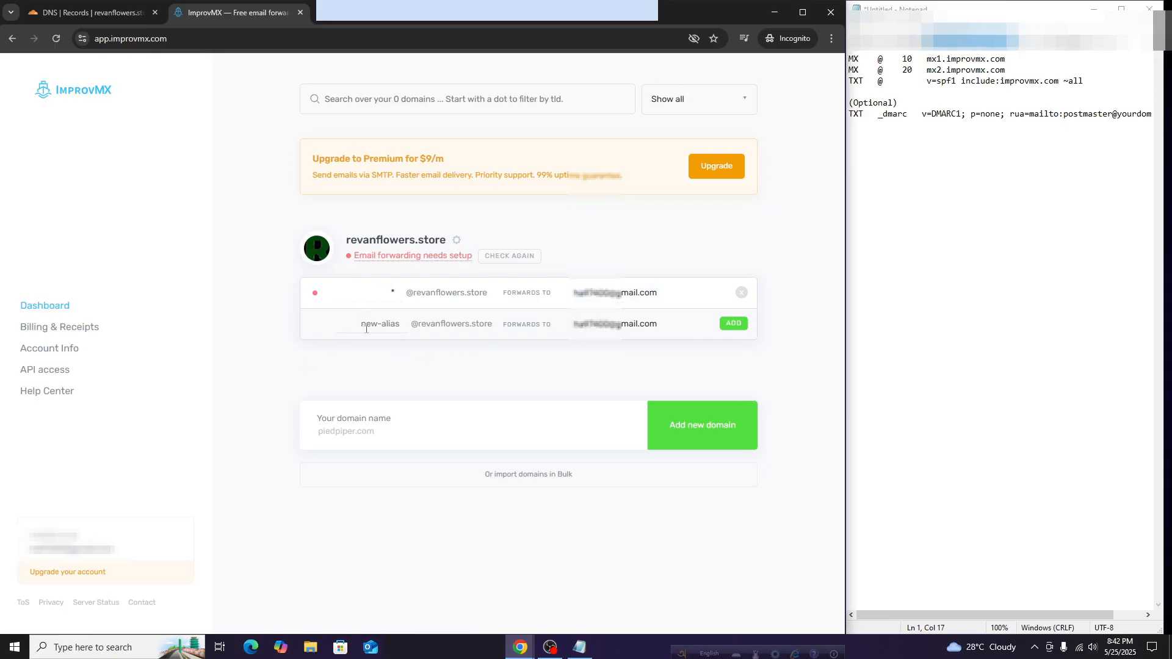
triple_click(382, 297)
drag(1026, 37, 921, 37)
right_click(897, 37)
click(894, 38)
right_click(918, 46)
click(940, 73)
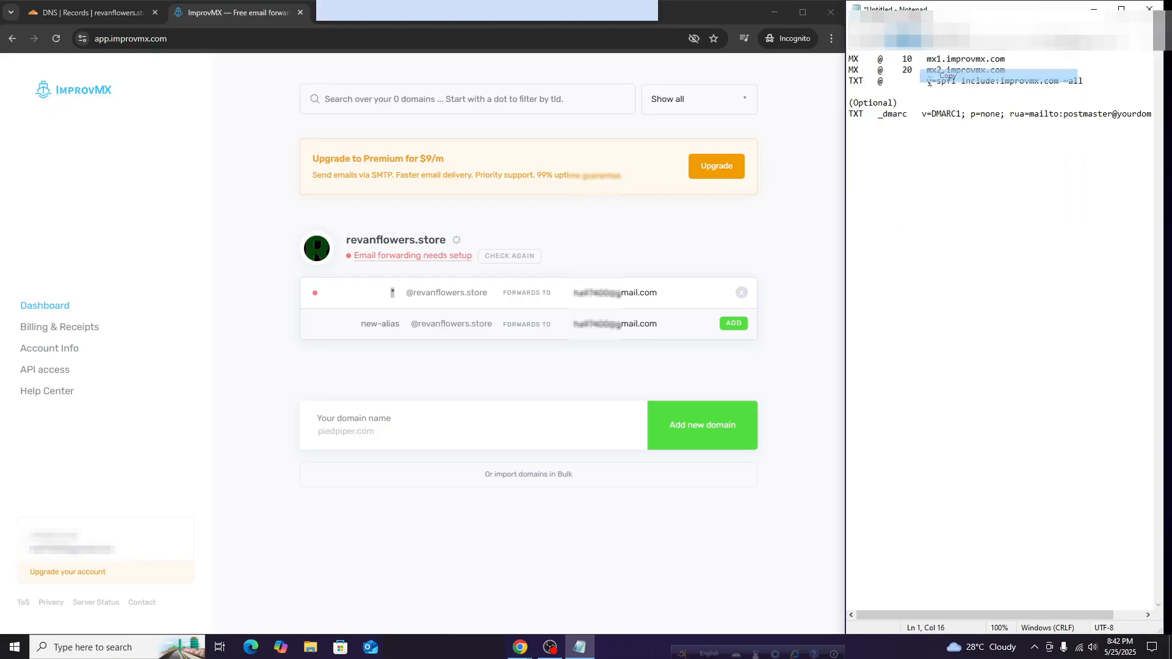
click(386, 295)
right_click(386, 294)
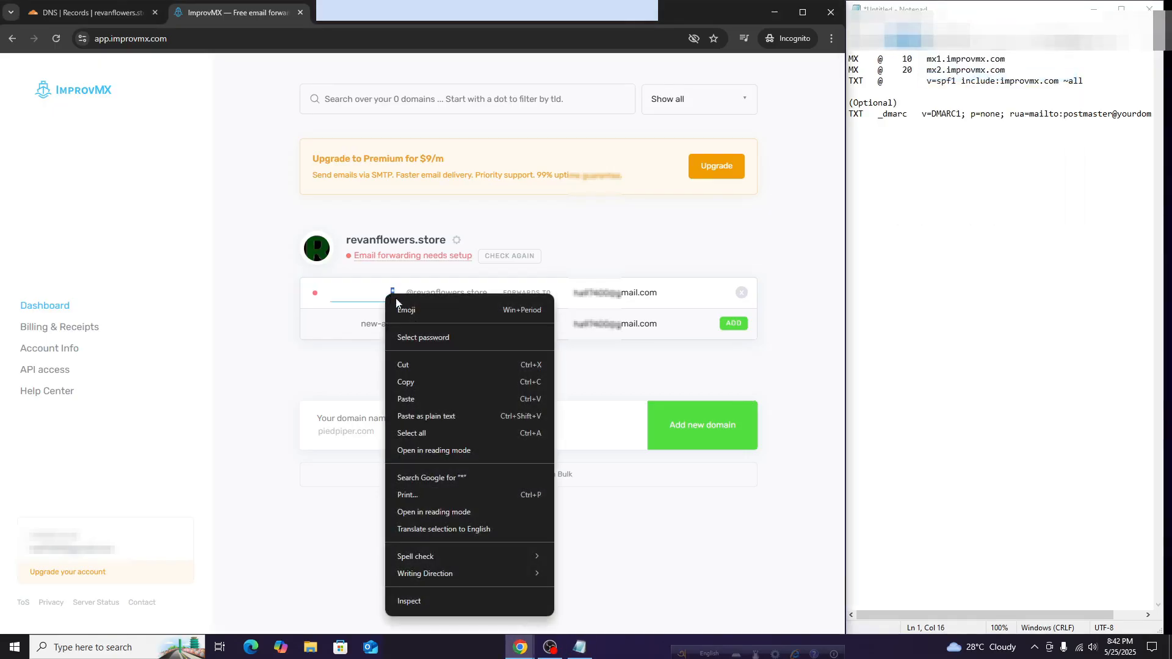
click(428, 395)
click(276, 370)
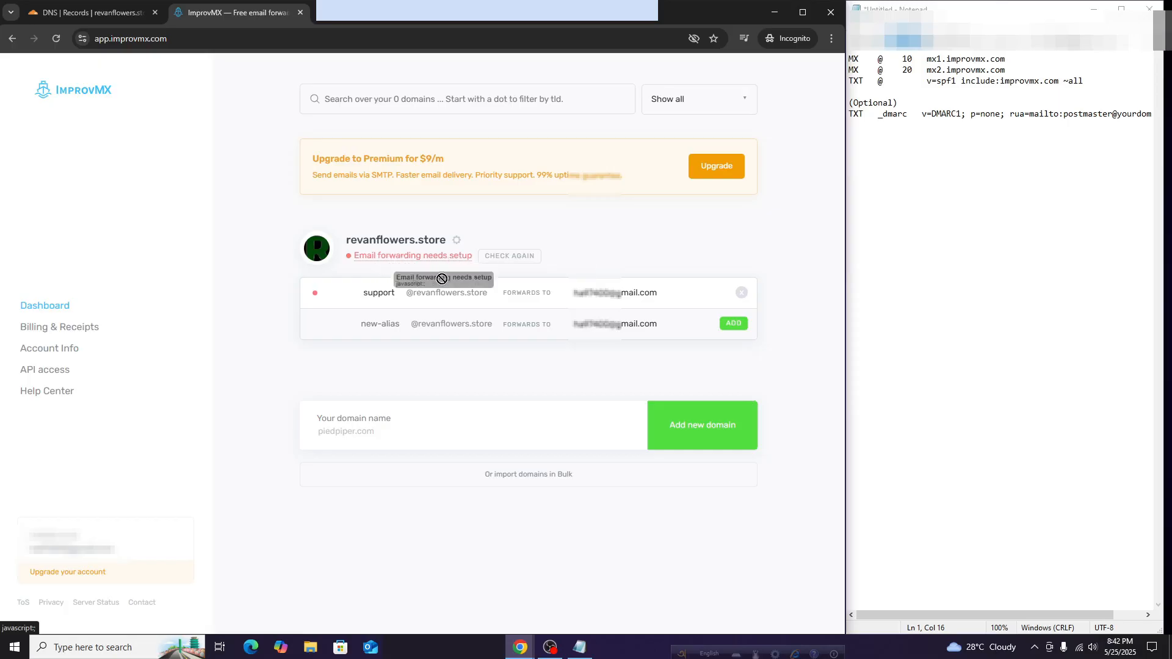
Recheck revanflowers.store and open its DNS settings listing missing mx1/mx2 MX and SPF TXT records
click(504, 261)
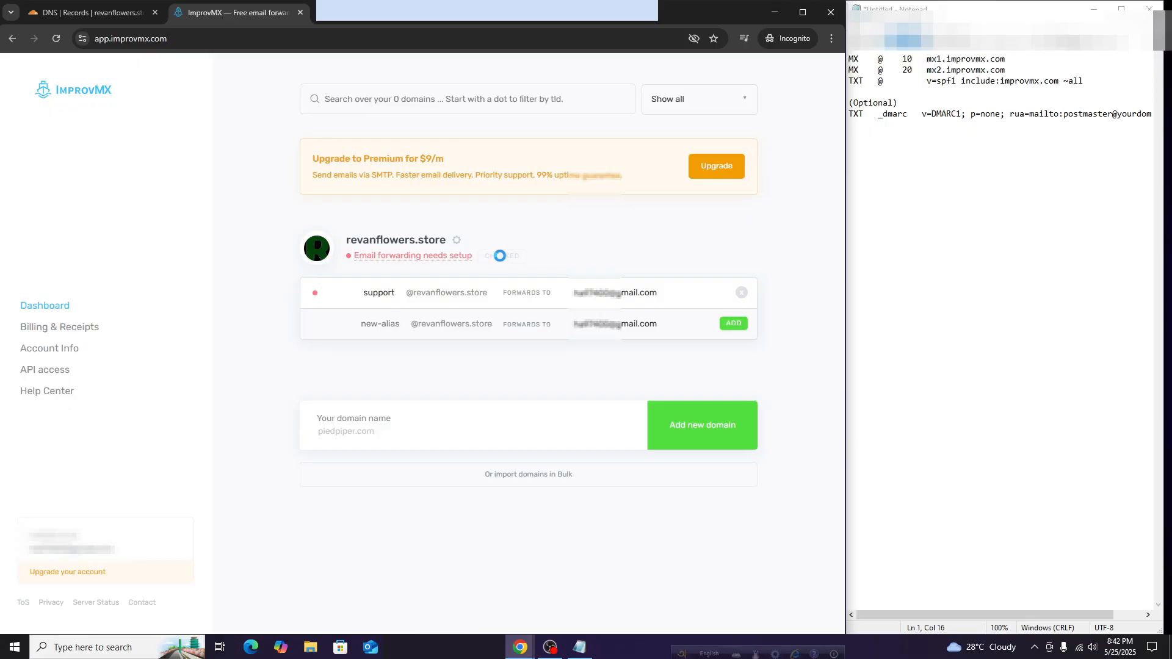
click(55, 38)
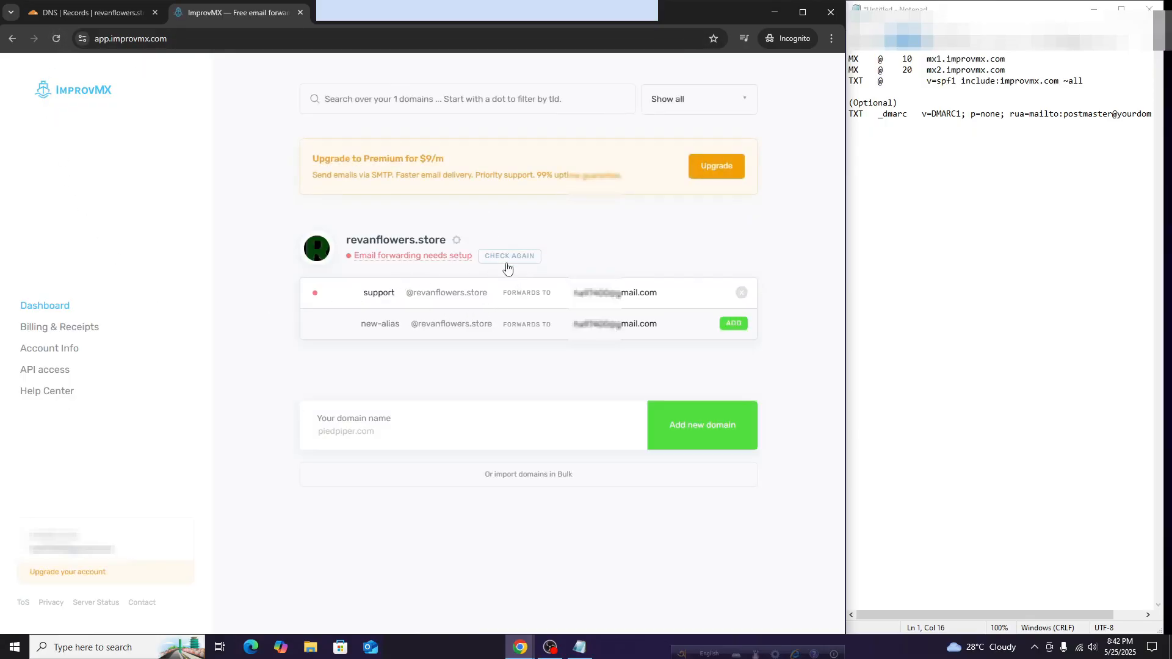
click(415, 257)
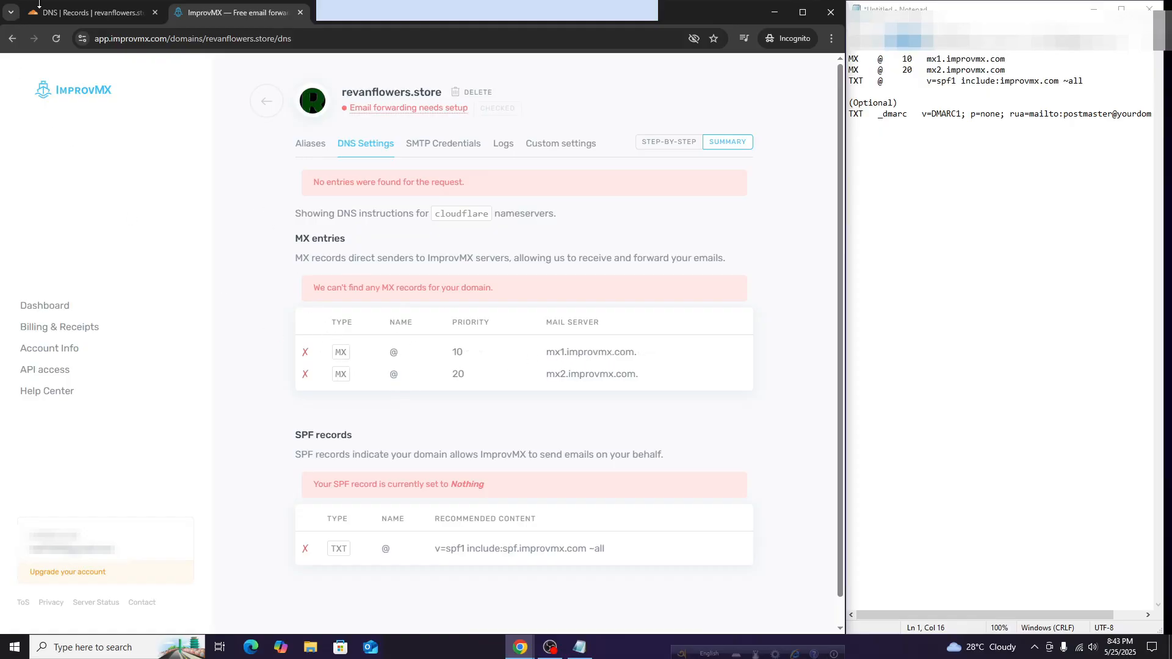
key(ctrl+shift+Tab)
Start a new Cloudflare DNS record of type MX with name @
click(726, 318)
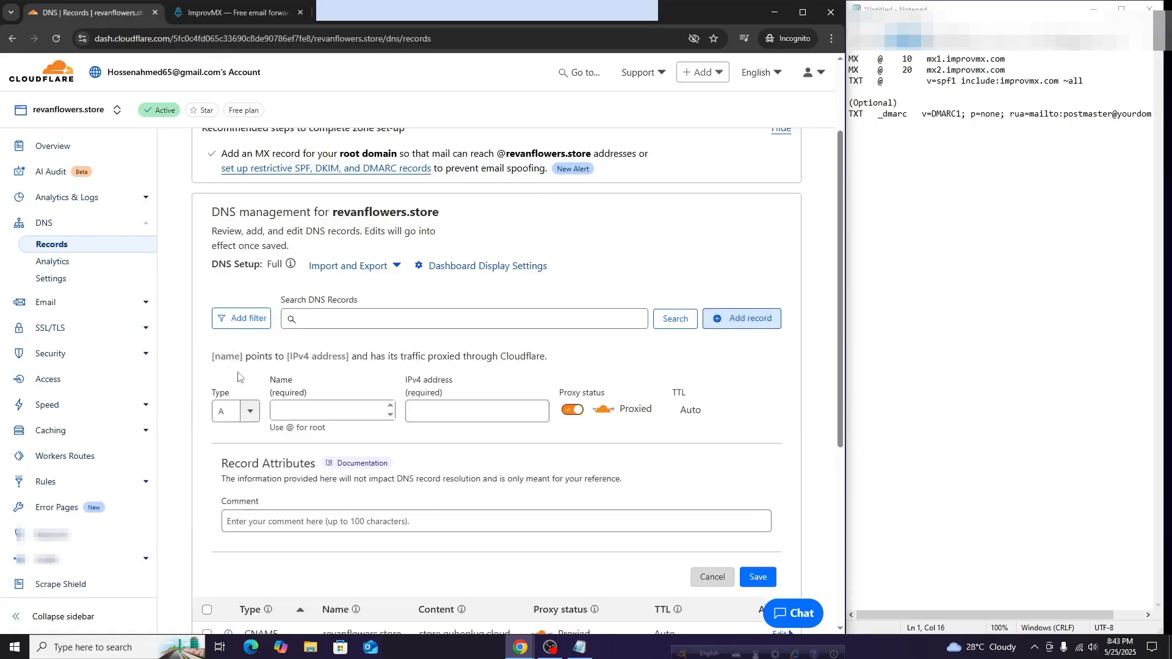
click(206, 17)
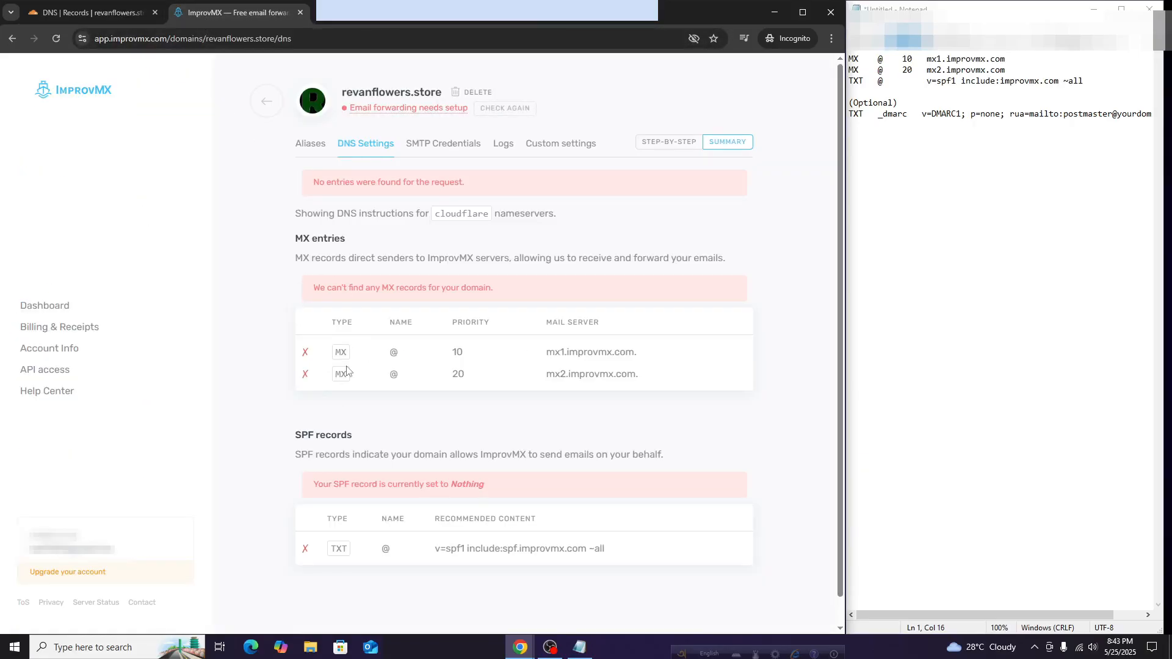
click(91, 12)
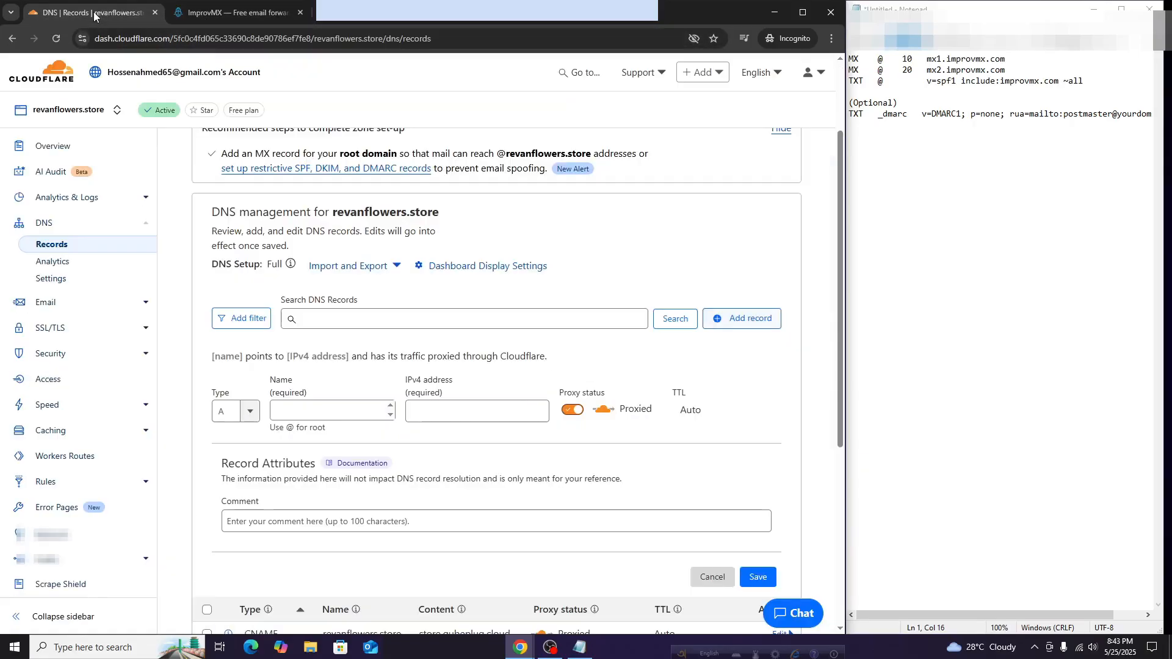
click(232, 405)
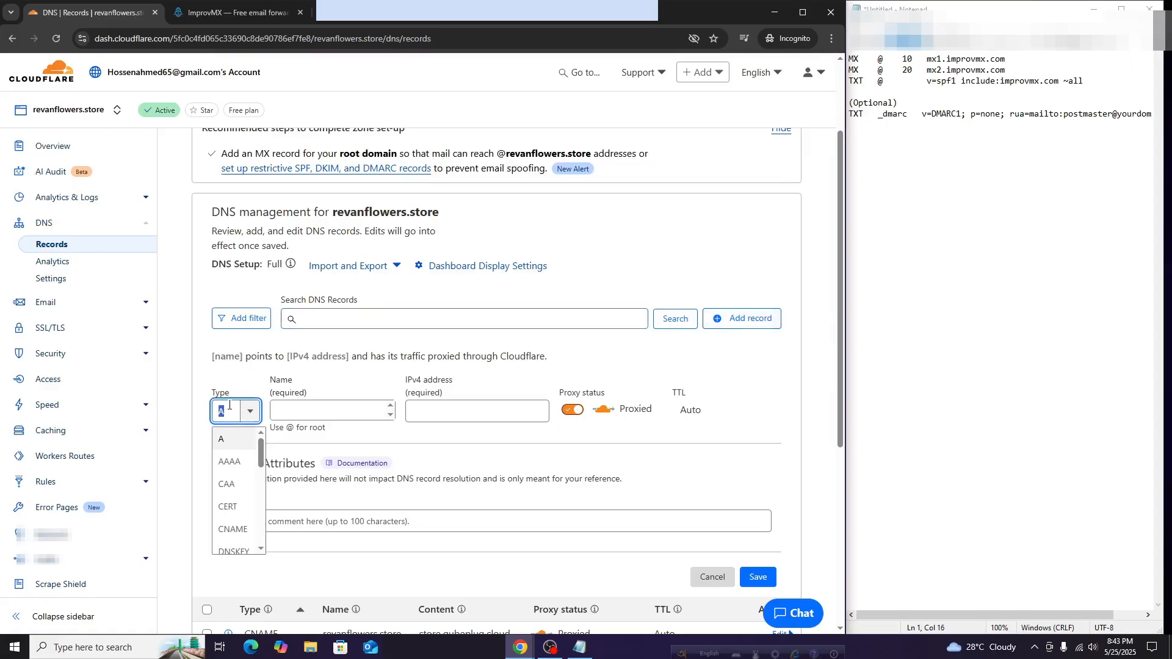
text(MX)
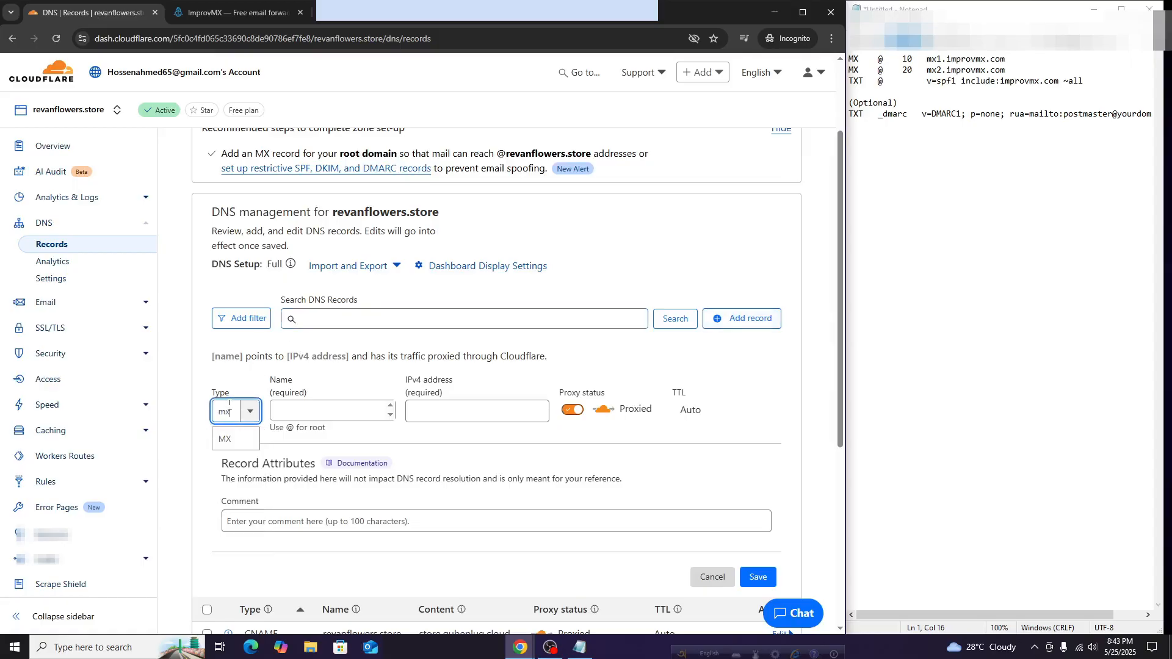
key(Return)
click(287, 14)
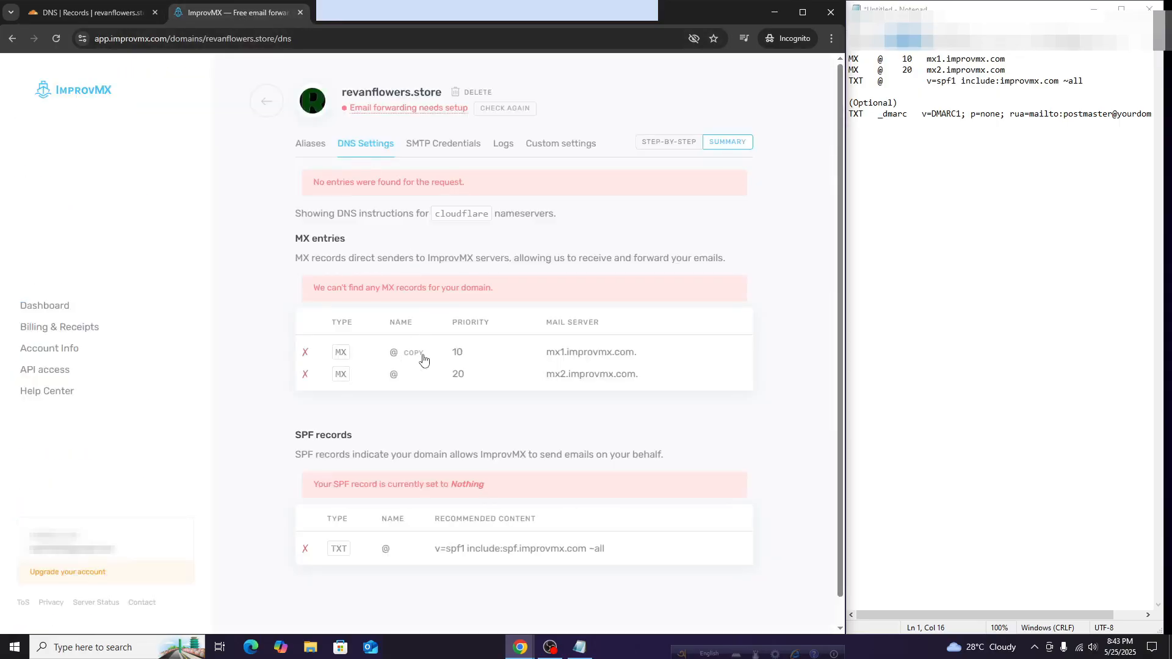
click(100, 21)
scroll(317, 317, down, 2)
click(296, 289)
right_click(299, 290)
click(340, 412)
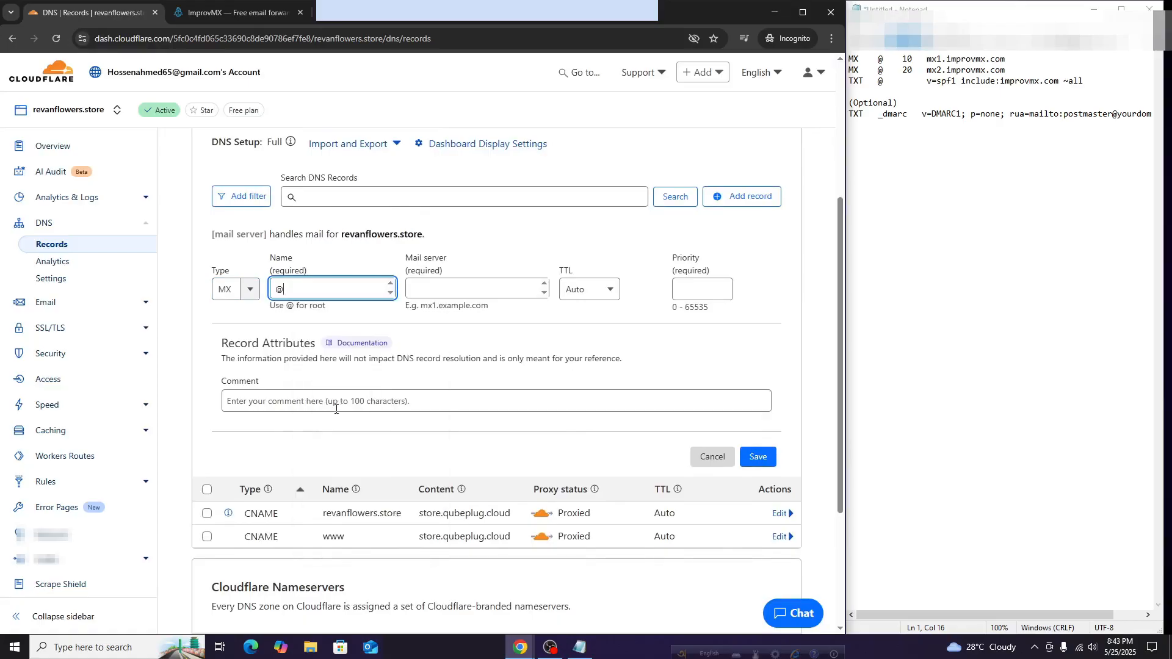
Set the MX record's priority to 10, copied from ImprovMX
click(206, 18)
click(464, 354)
click(91, 13)
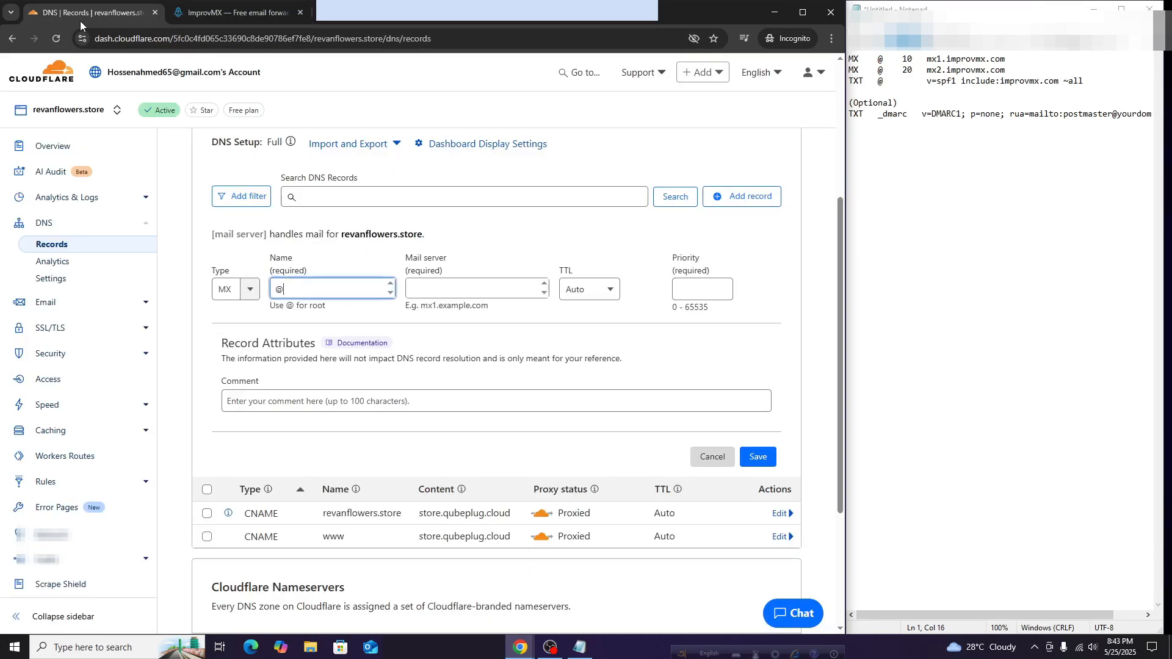
click(457, 289)
right_click(457, 289)
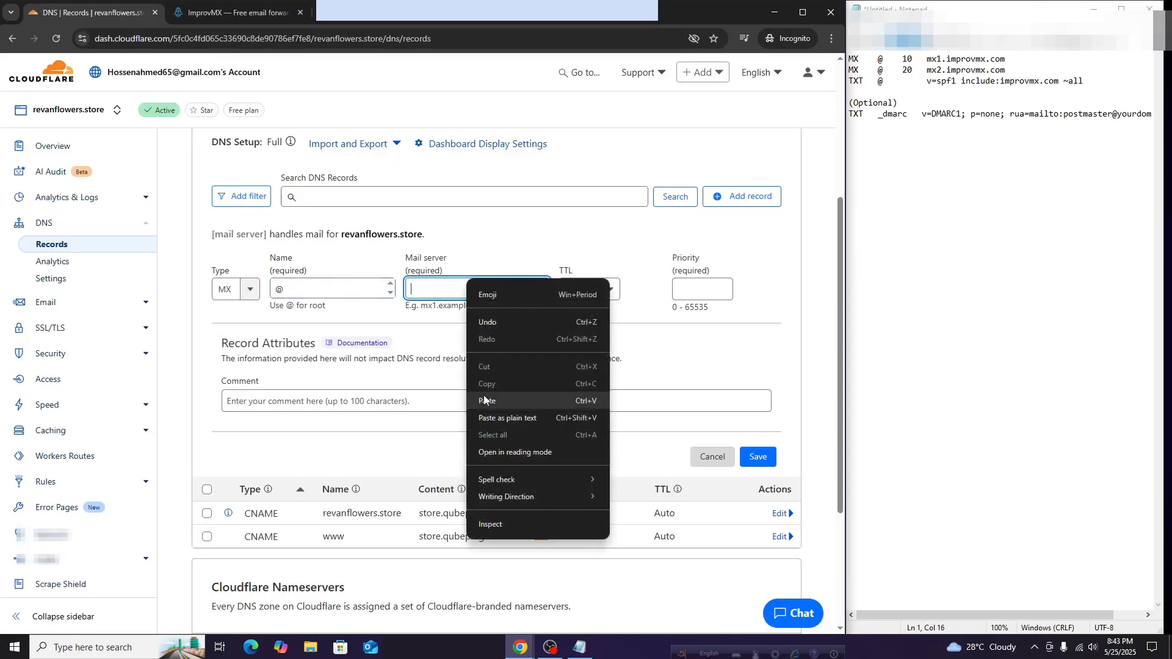
click(596, 215)
click(706, 292)
right_click(706, 292)
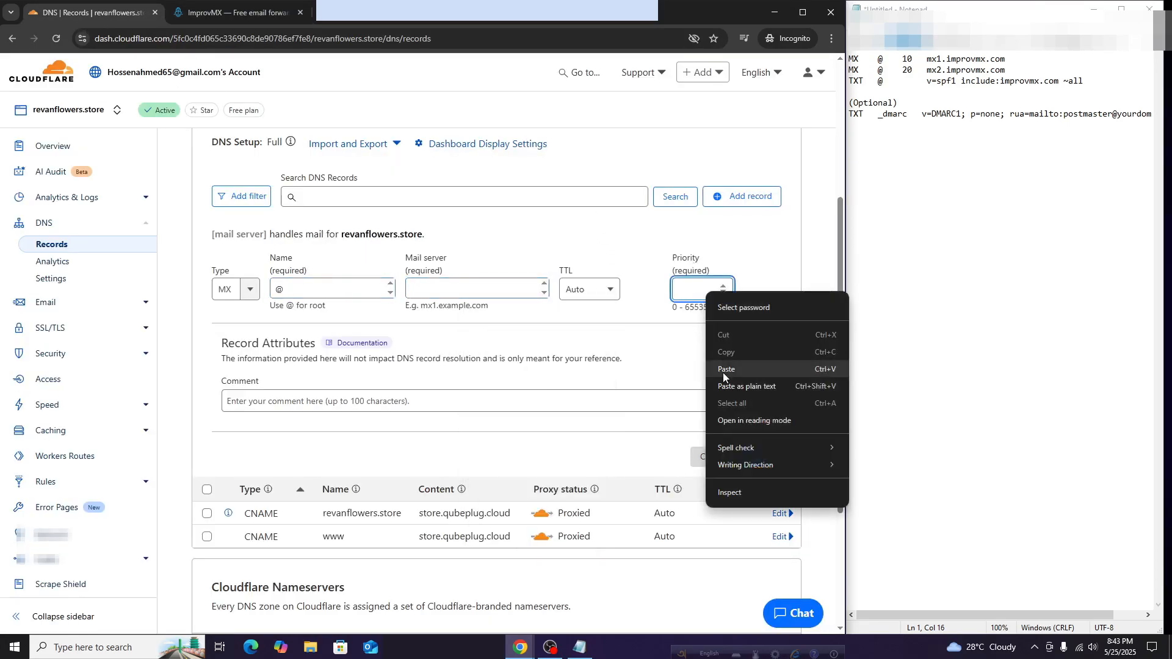
click(723, 373)
Enter mail server mx1.improvmx.com and save the MX record
click(235, 12)
click(601, 353)
click(90, 17)
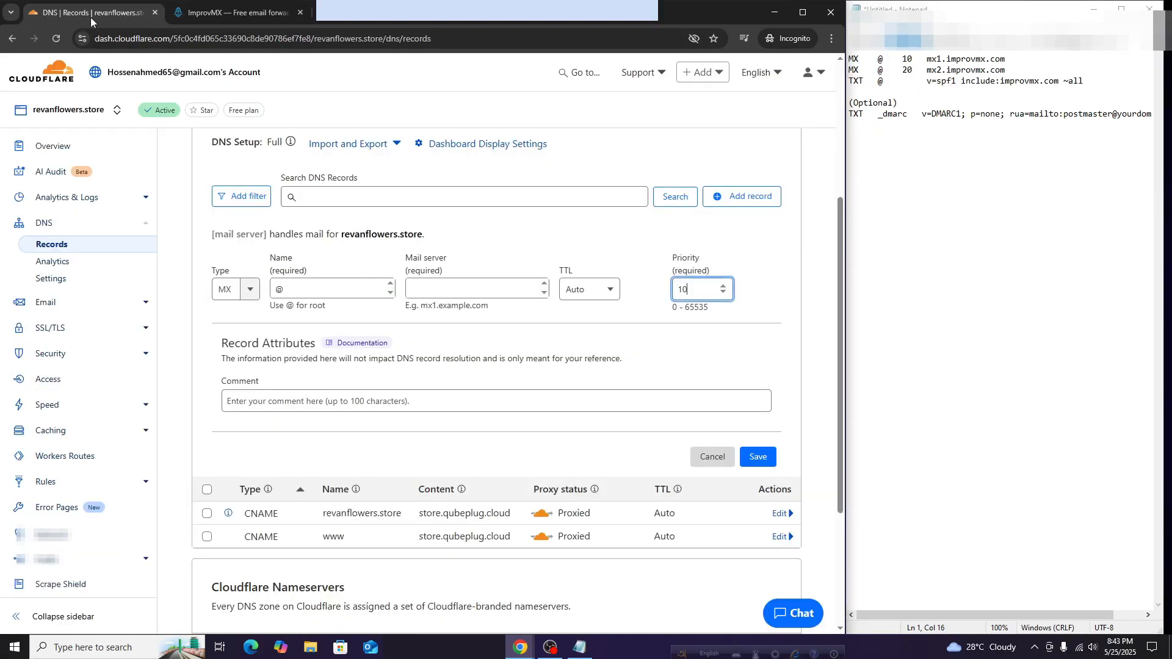
right_click(472, 289)
click(498, 415)
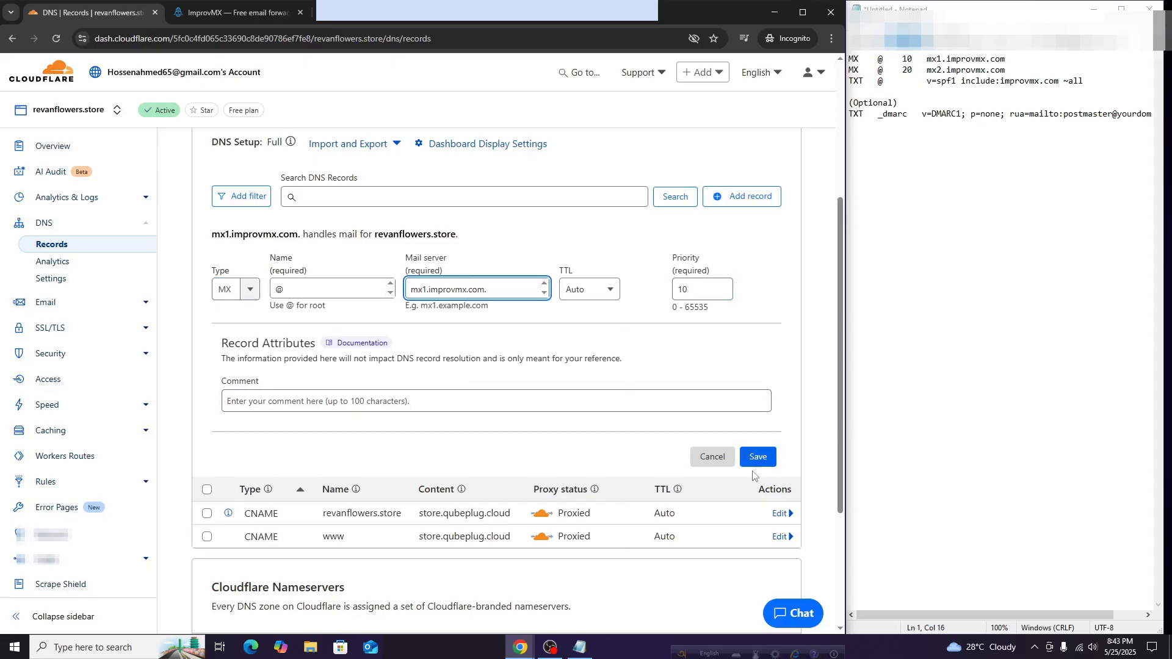
click(226, 15)
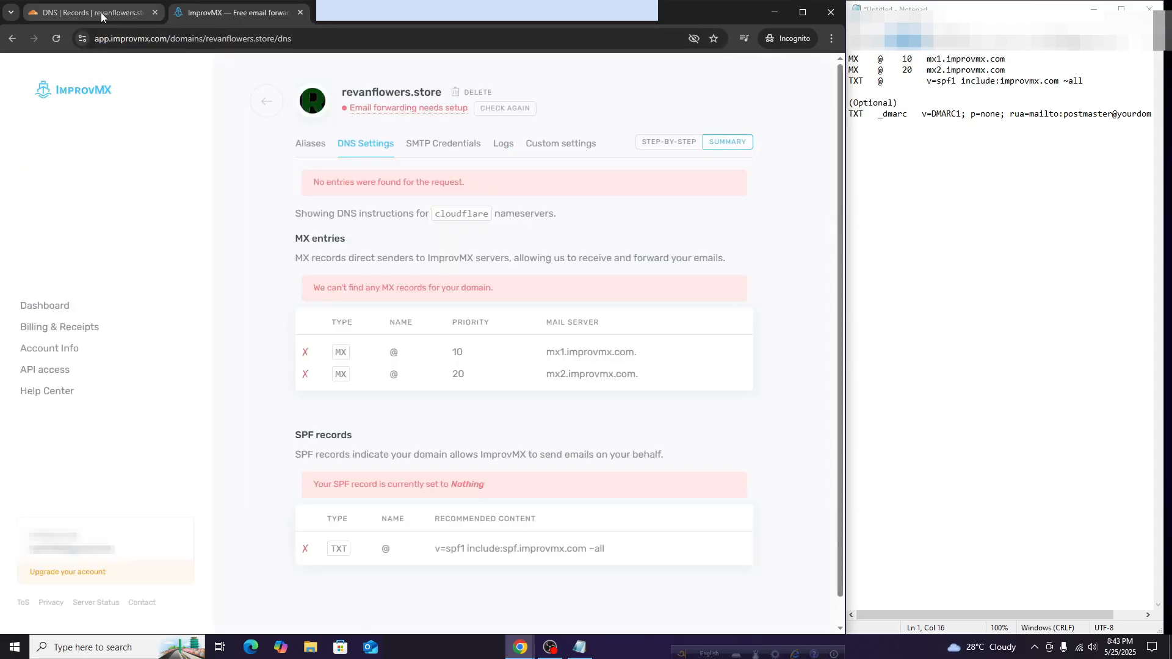
click(100, 13)
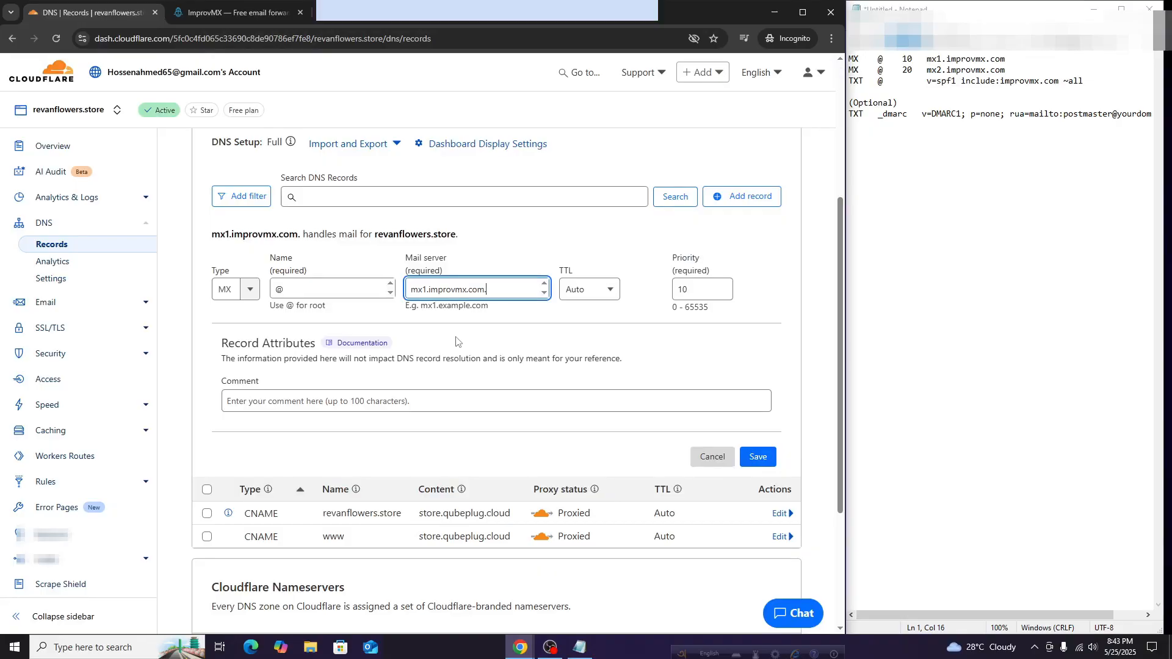
click(757, 457)
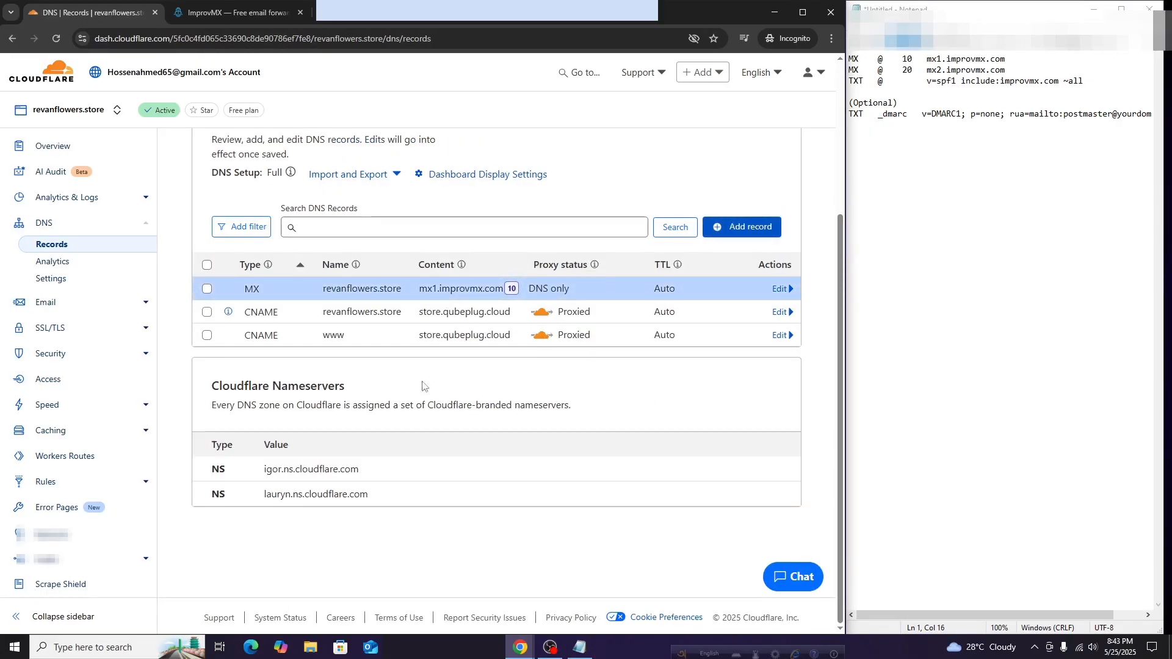
scroll(461, 381, up, 2)
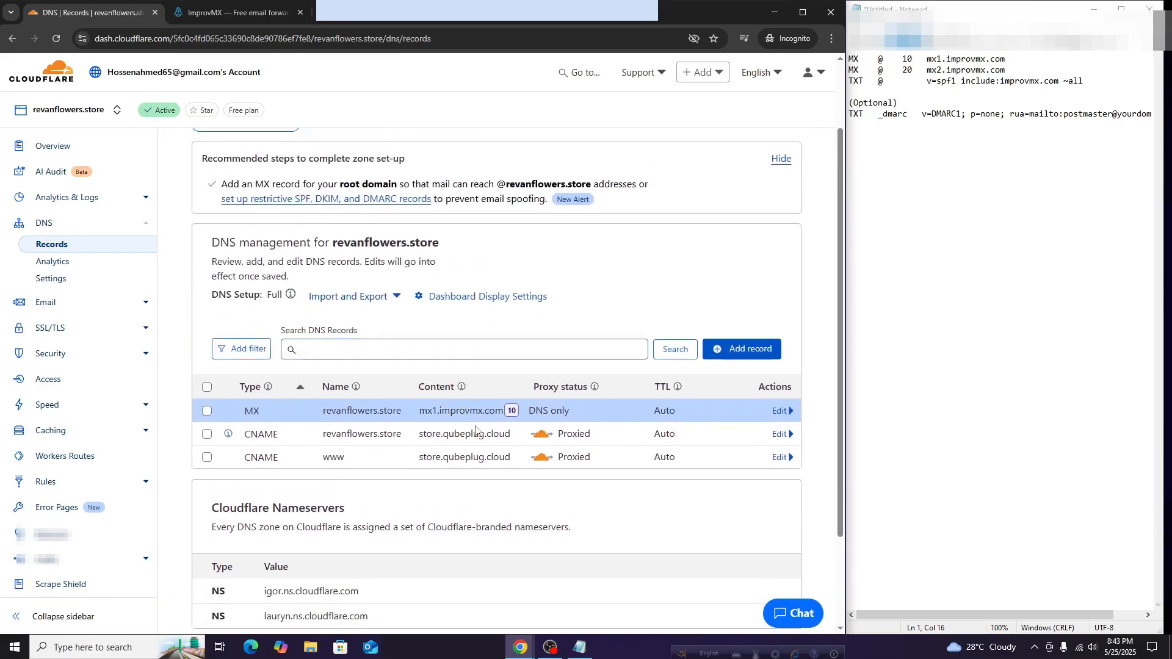
Start a second MX record in Cloudflare with name @
click(232, 13)
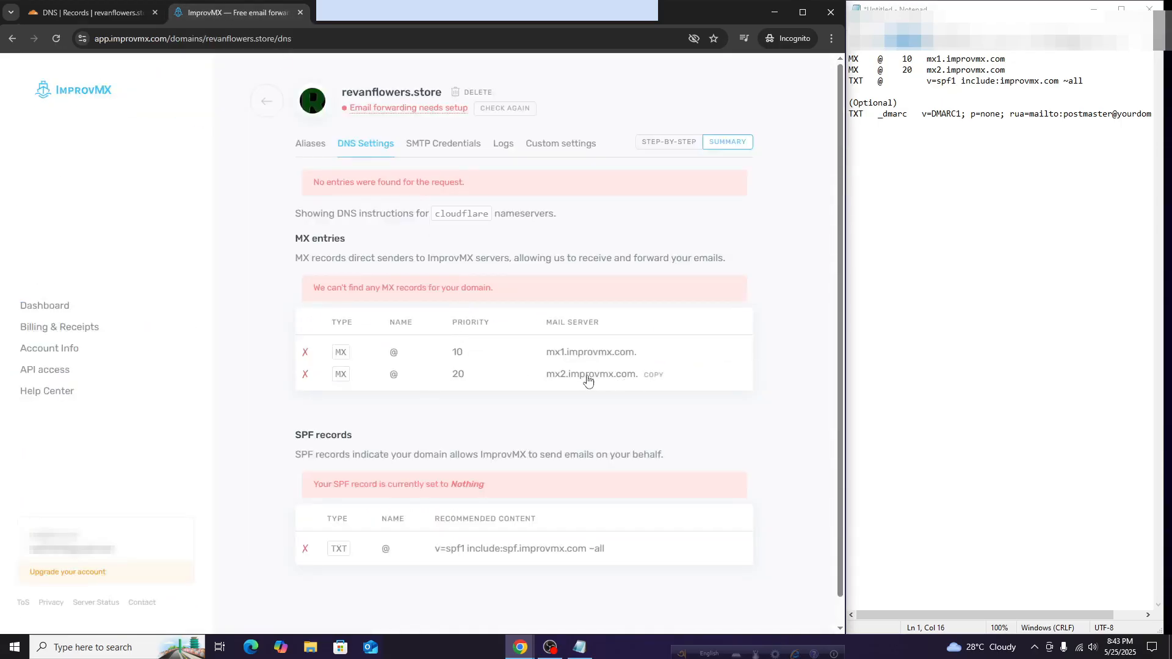
click(86, 12)
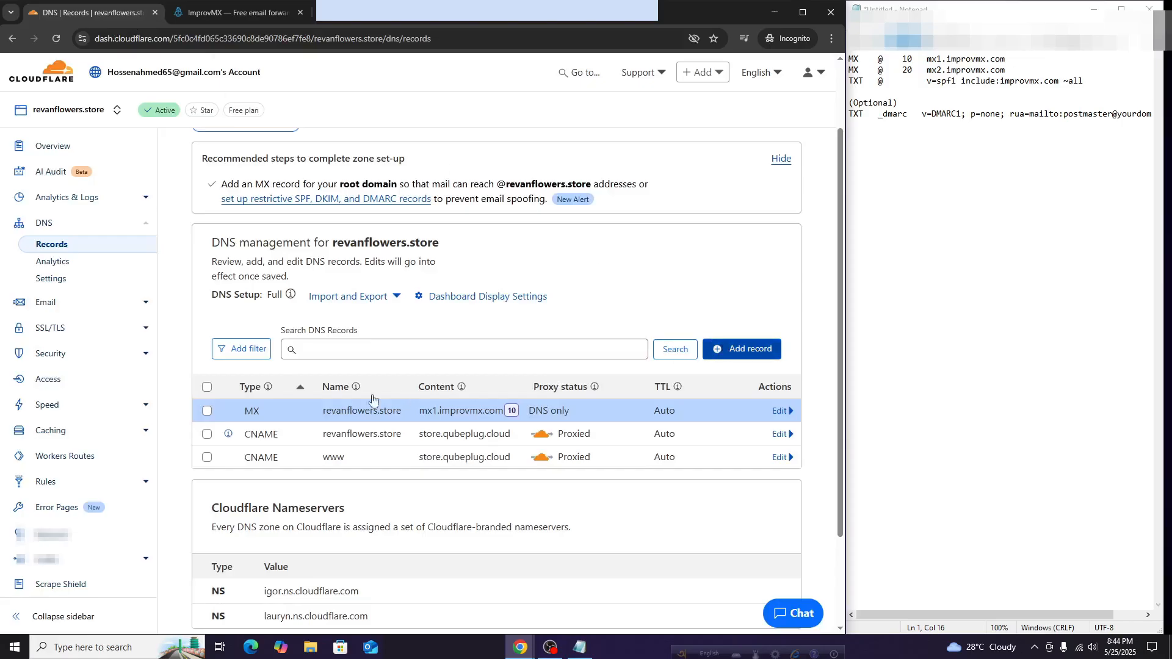
click(225, 437)
text(MX)
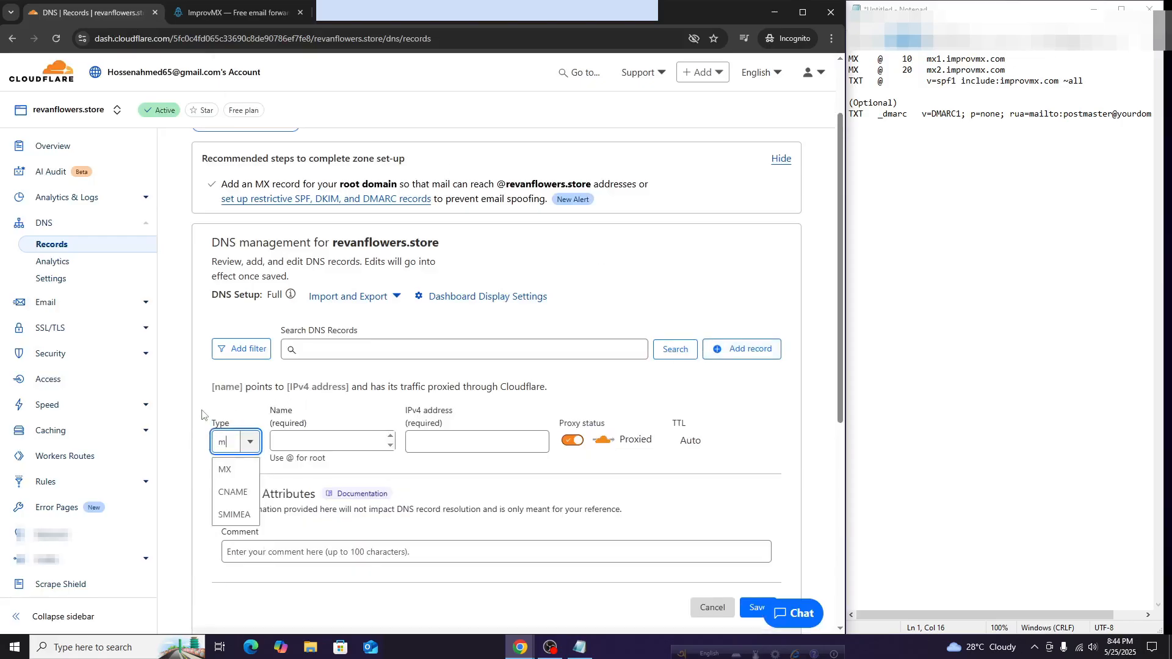
key(Return)
click(342, 442)
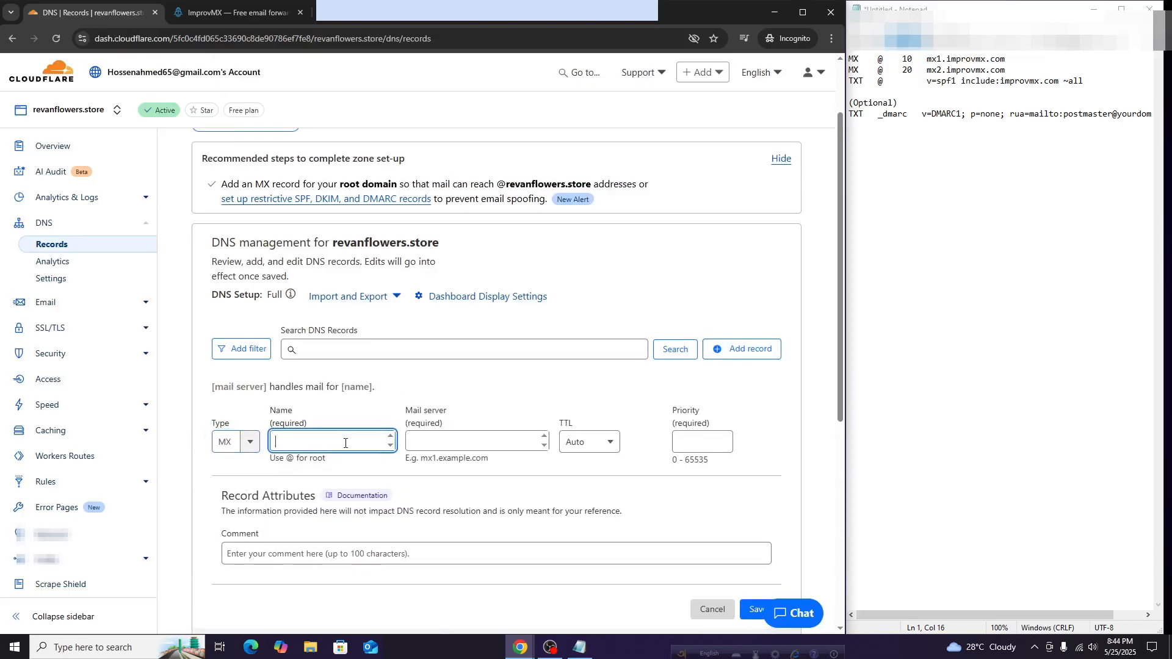
text(@)
Set mail server mx2.improvmx.com with priority 20 and save the record
right_click(482, 435)
click(523, 306)
click(722, 446)
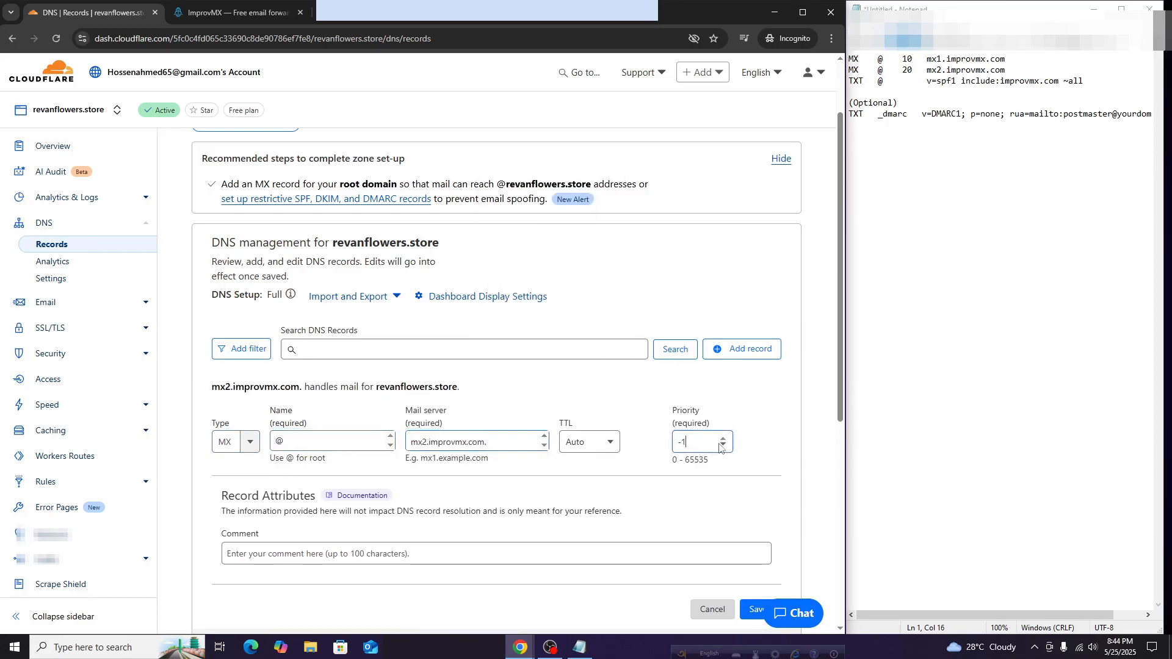
double_click(701, 441)
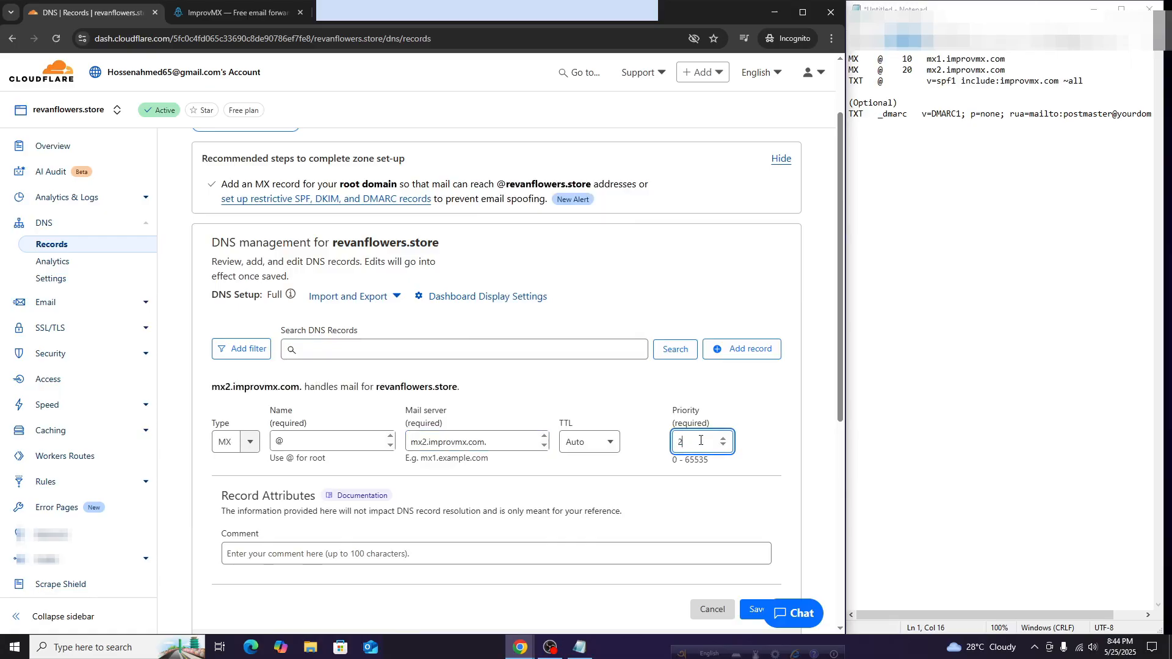
scroll(685, 415, down, 3)
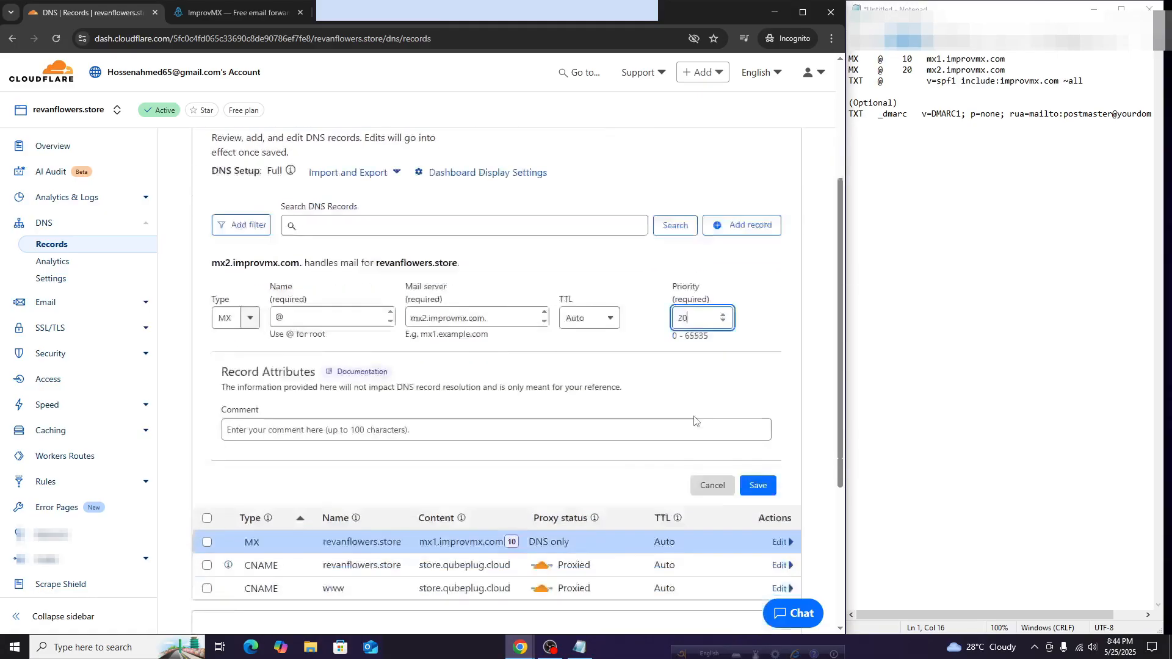
click(757, 426)
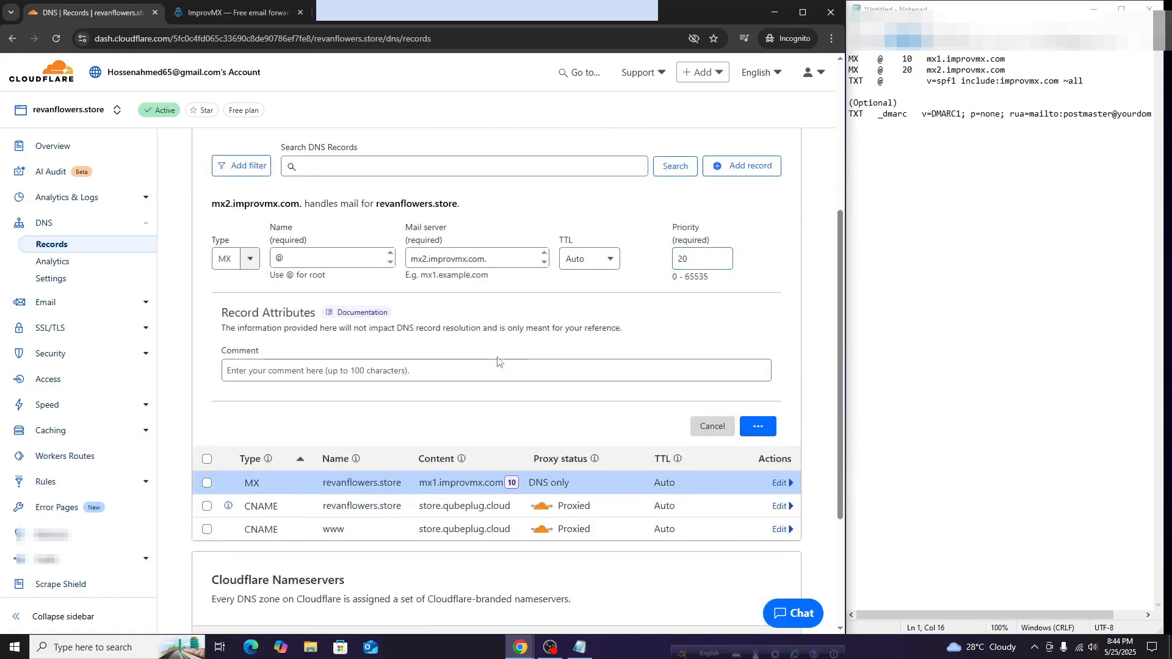
click(232, 12)
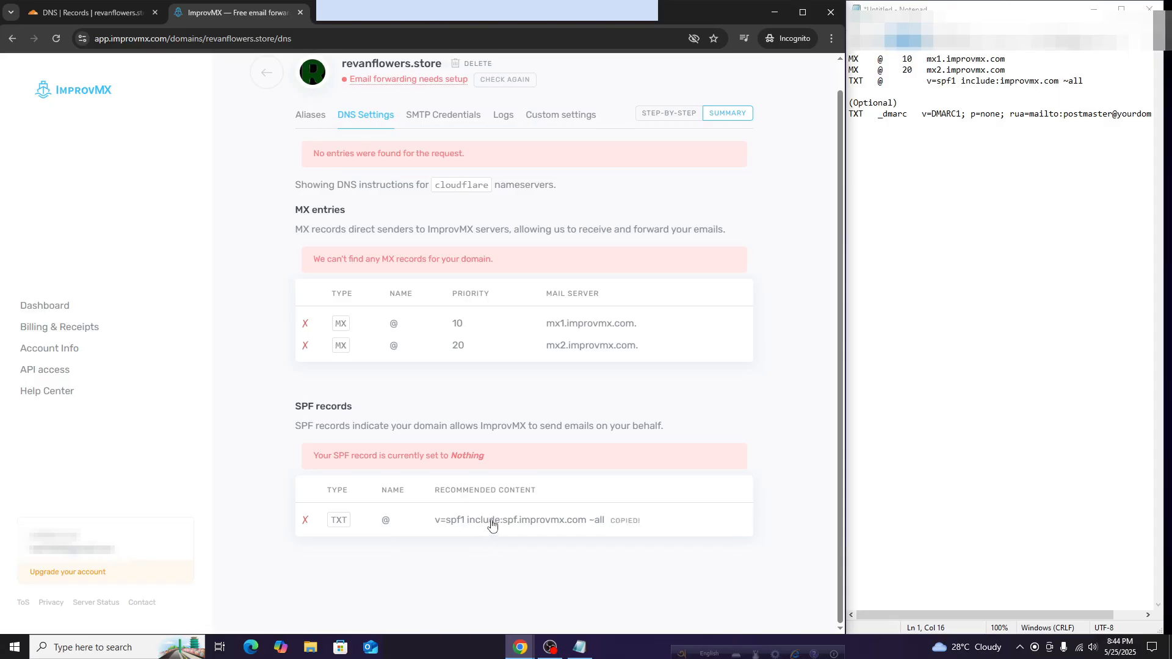
Start a TXT record with content v=spf1 include:spf.improvmx.com ~all
click(78, 15)
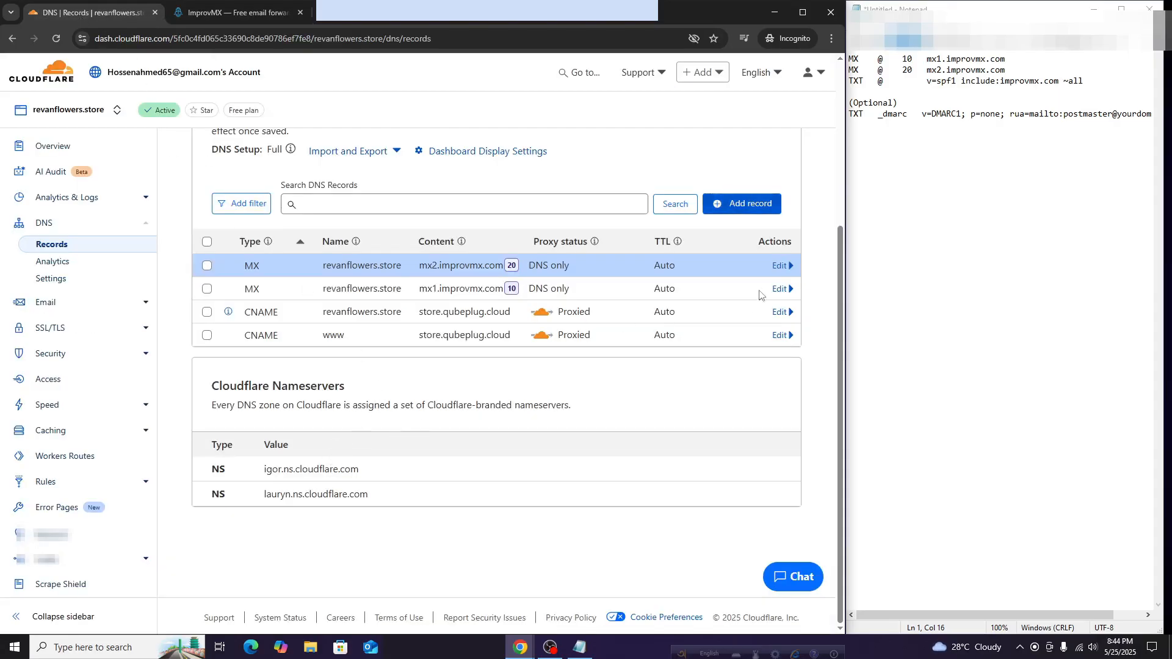
click(742, 203)
click(232, 266)
text(tx)
click(225, 284)
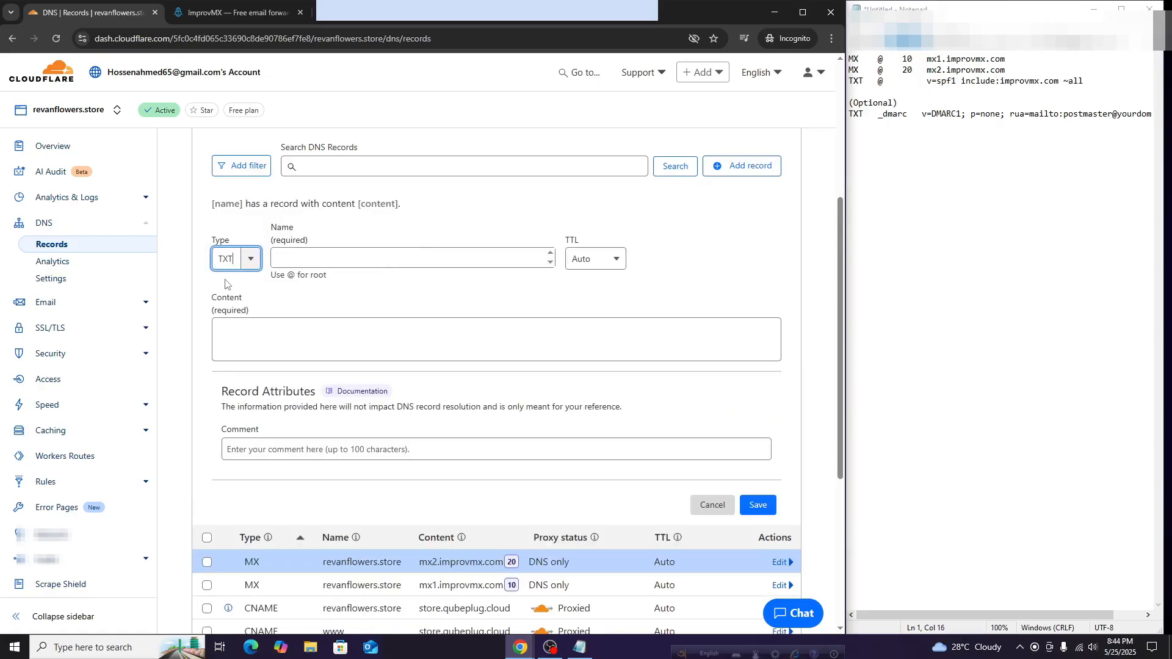
right_click(318, 327)
click(338, 450)
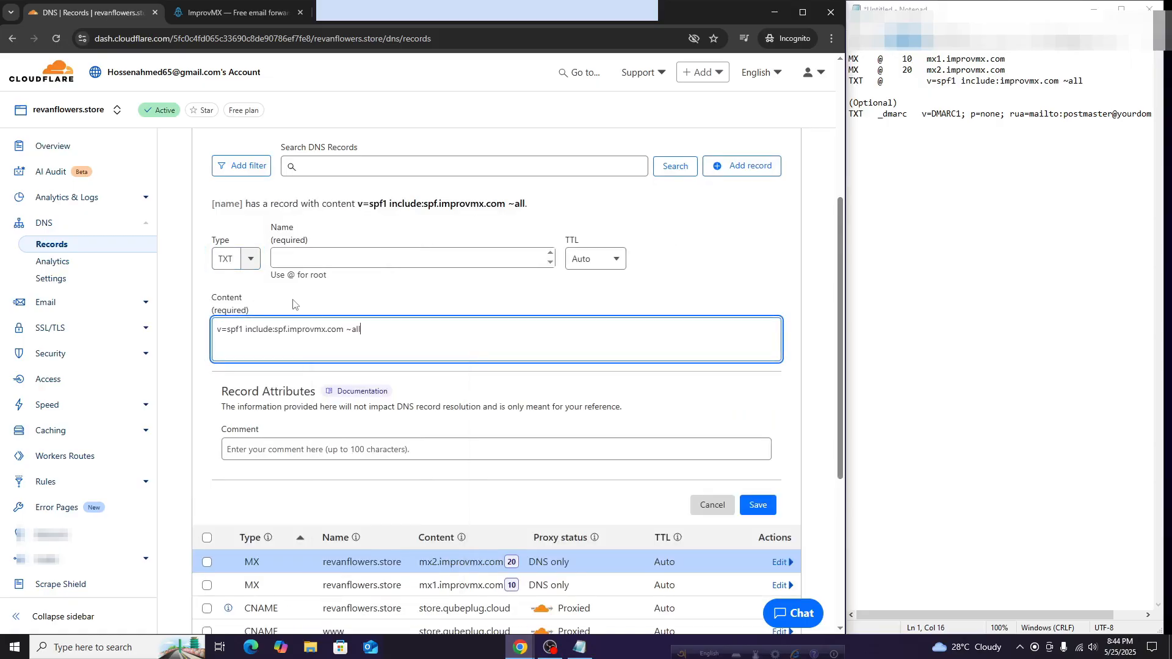
Set the SPF TXT record's name to @ and save it
click(232, 12)
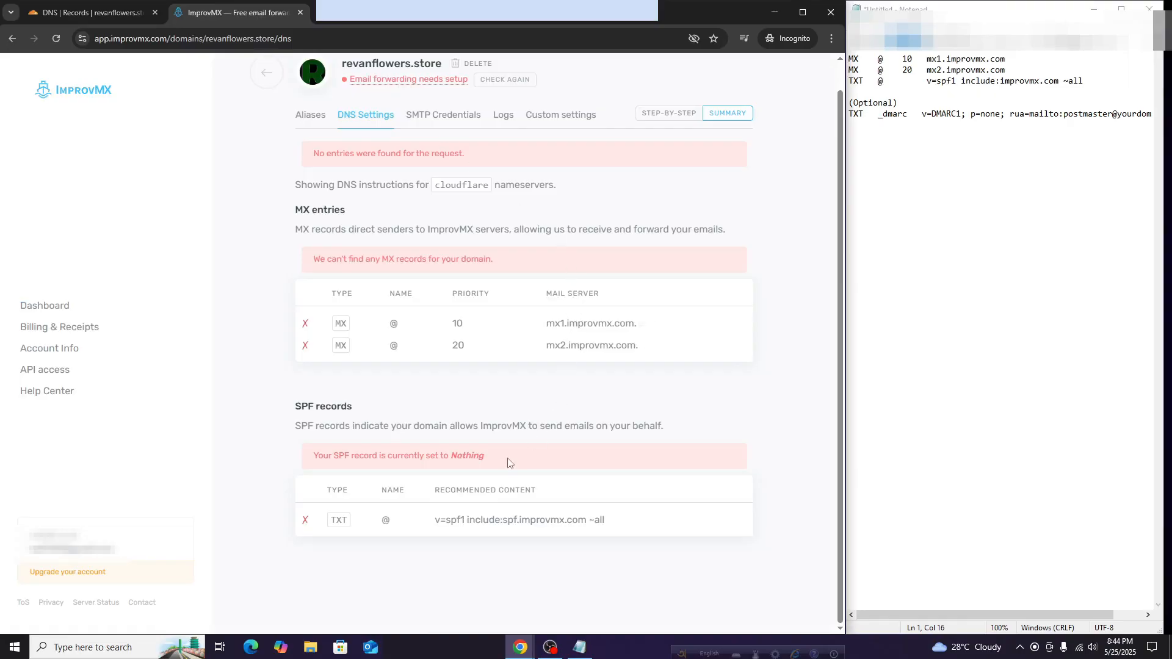
click(92, 12)
click(372, 258)
text(@)
click(445, 328)
scroll(445, 327, down, 3)
click(758, 320)
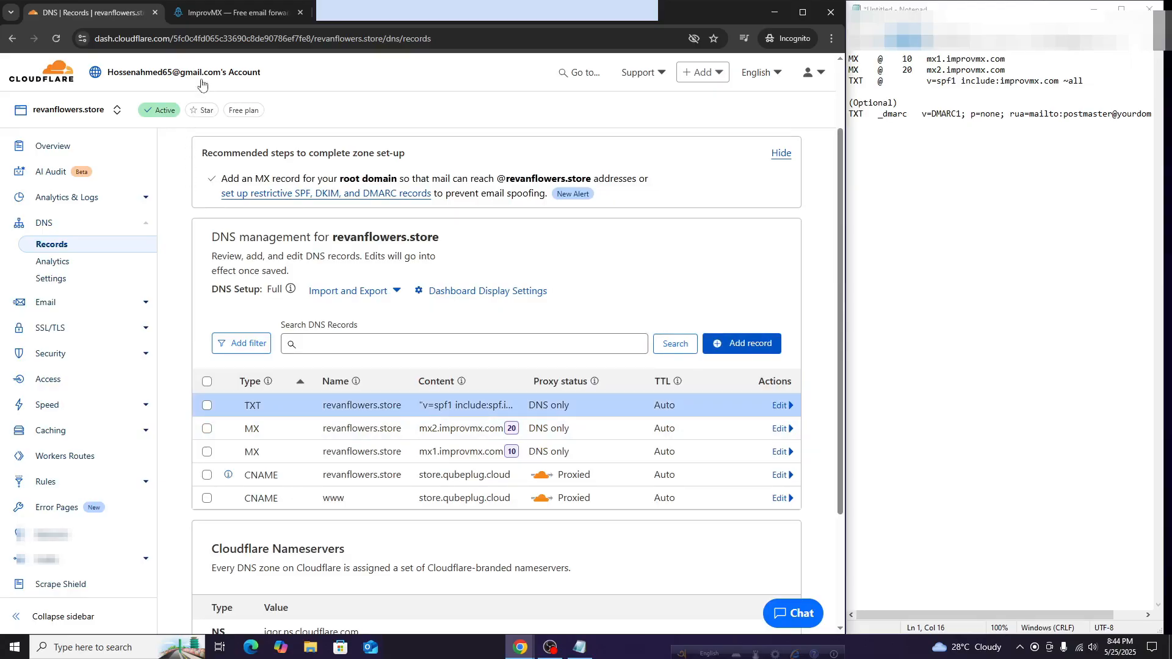
click(232, 12)
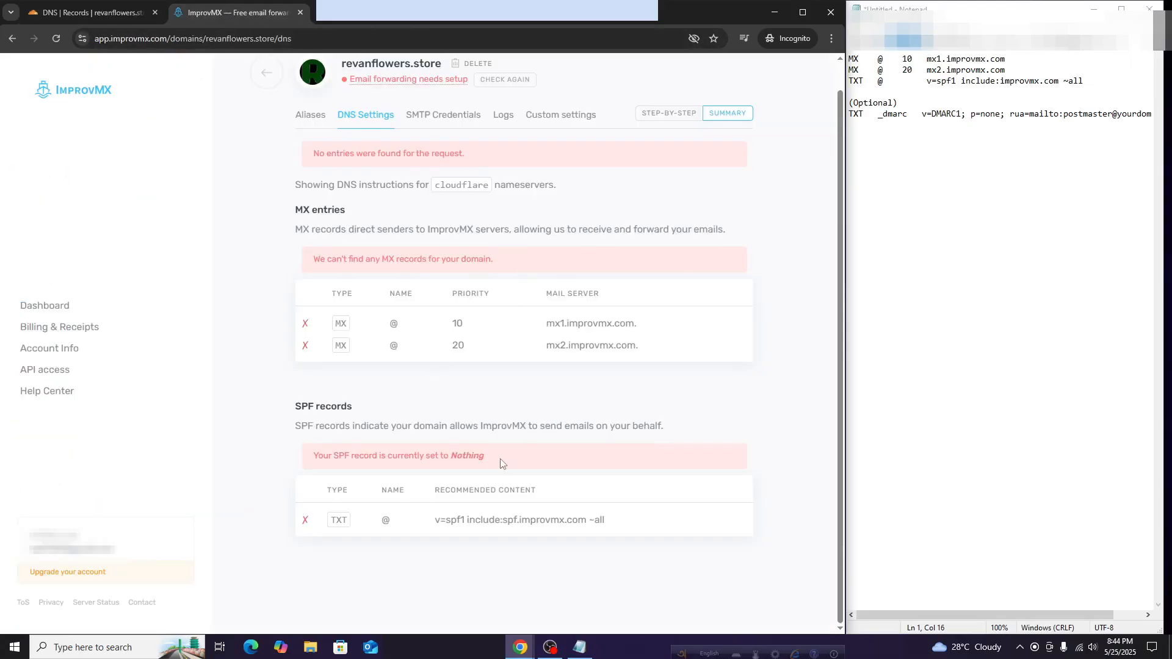
Recheck revanflowers.store until MX and SPF entries verify as forwarding active, then view its aliases
scroll(513, 367, up, 1)
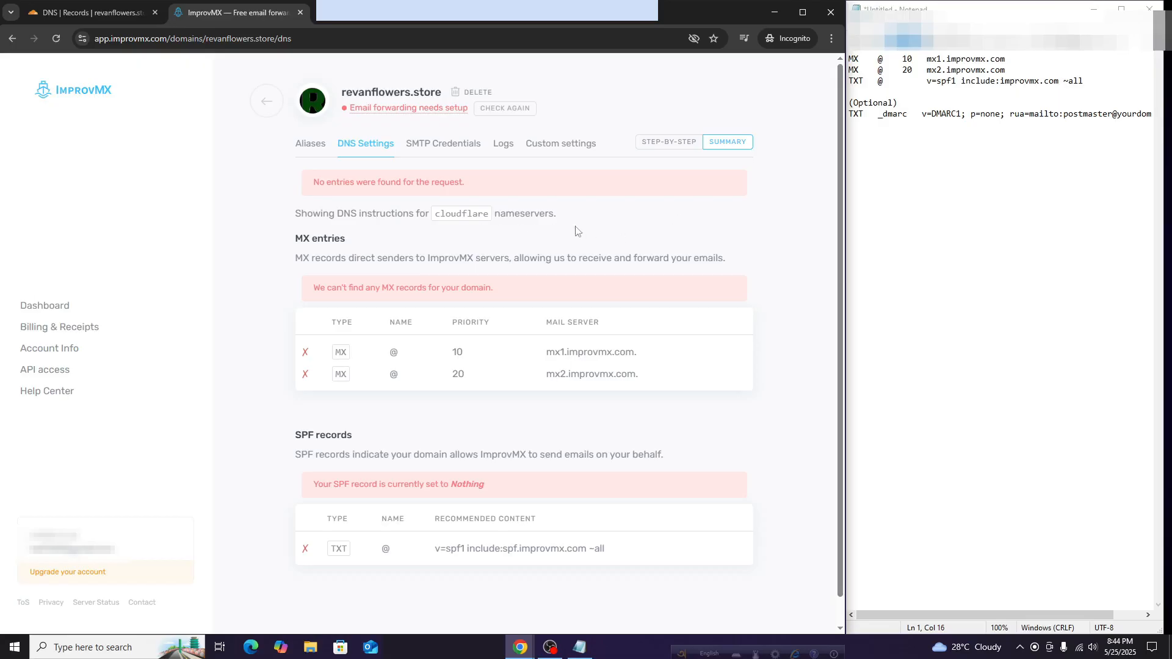
click(66, 8)
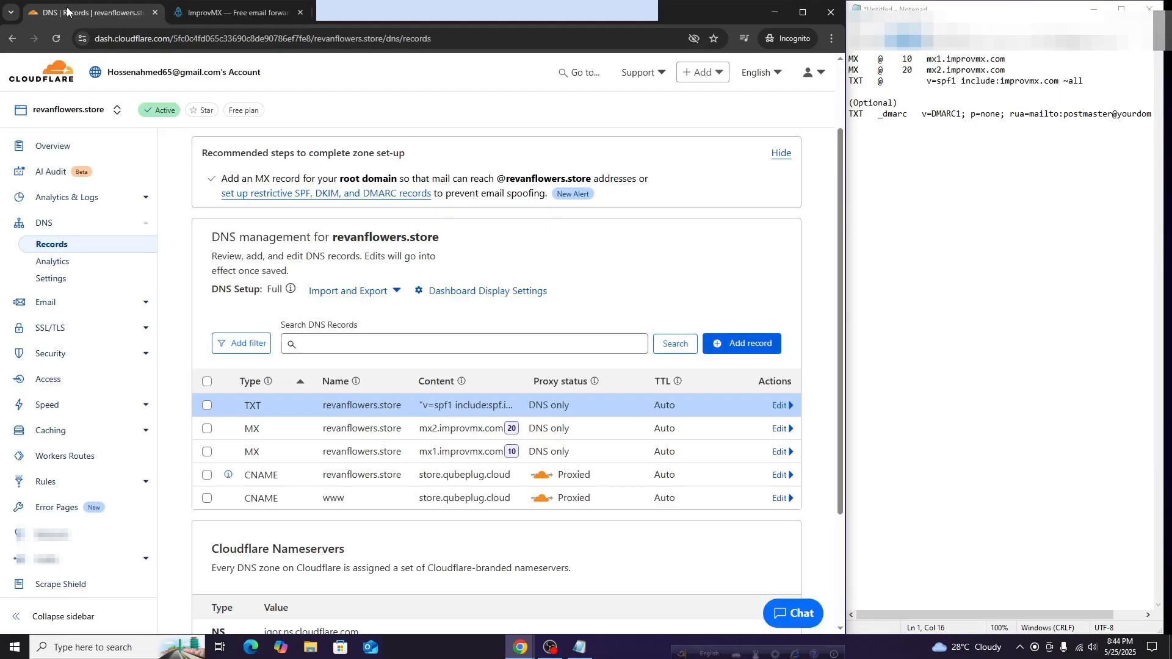
click(218, 15)
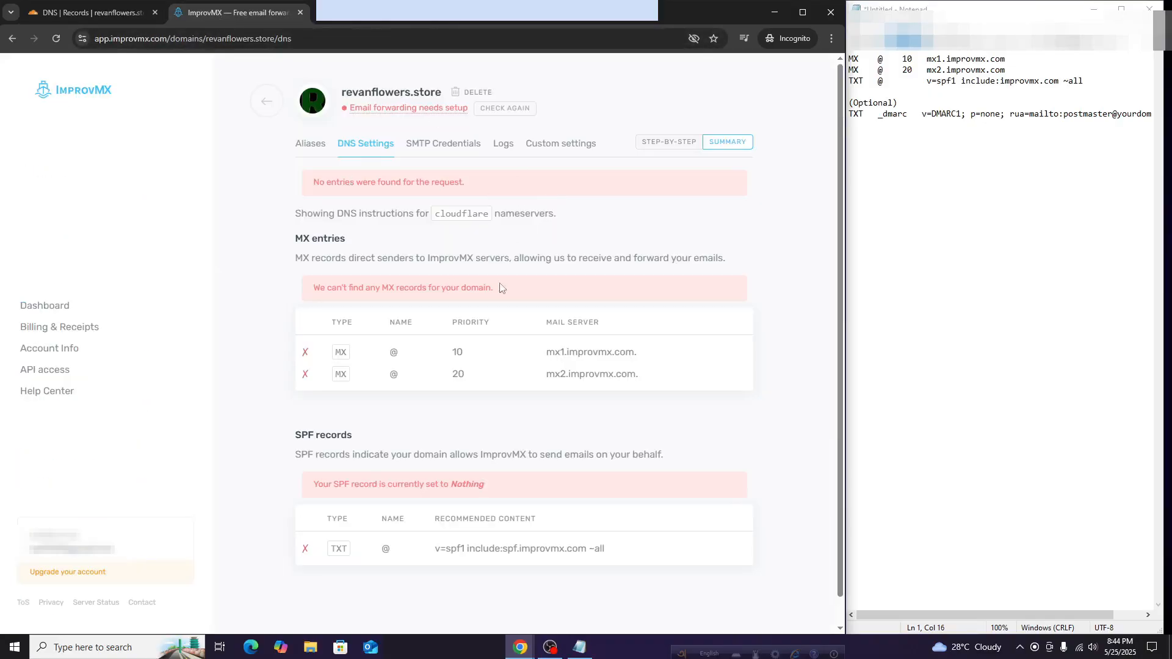
click(504, 108)
triple_click(384, 113)
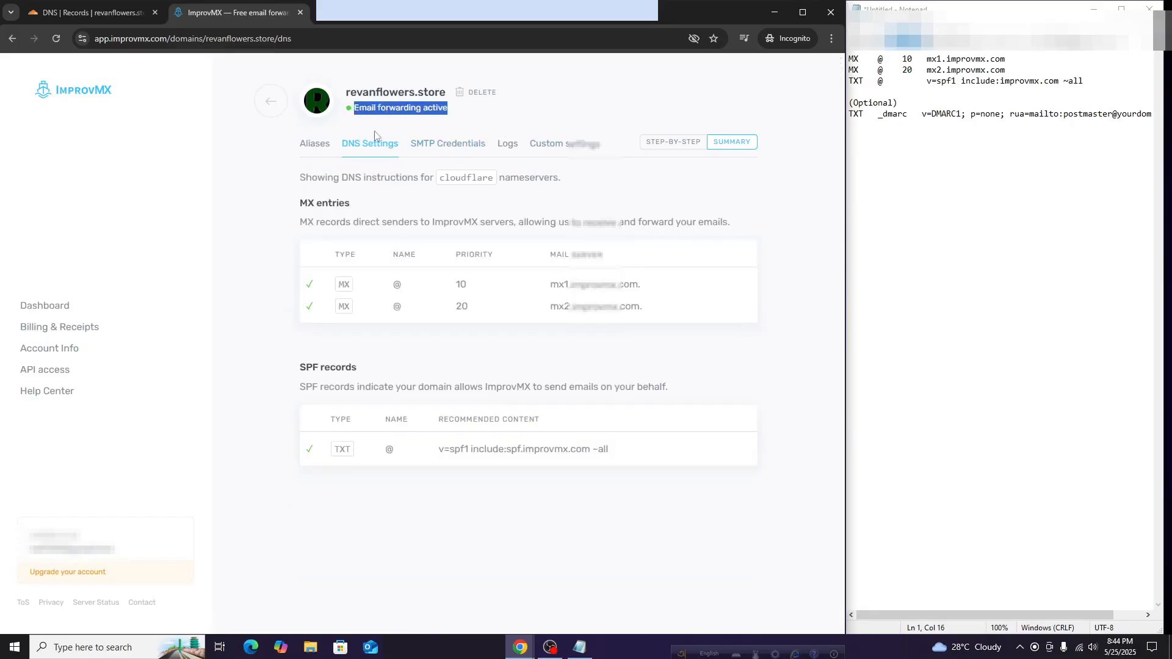
click(275, 238)
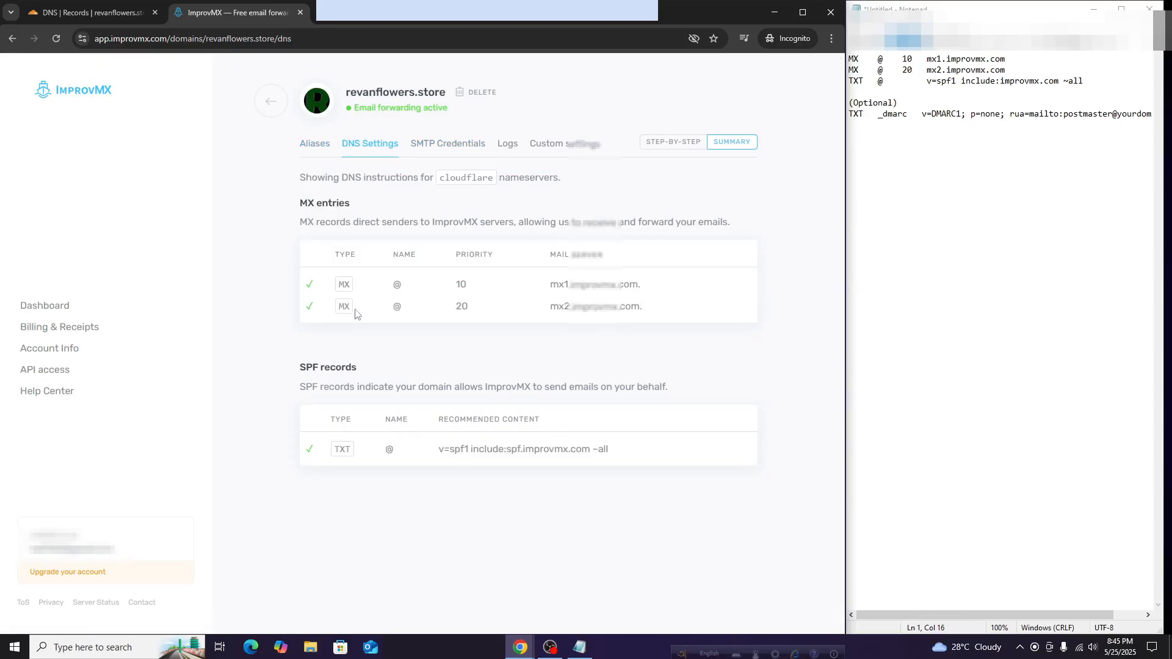
click(318, 145)
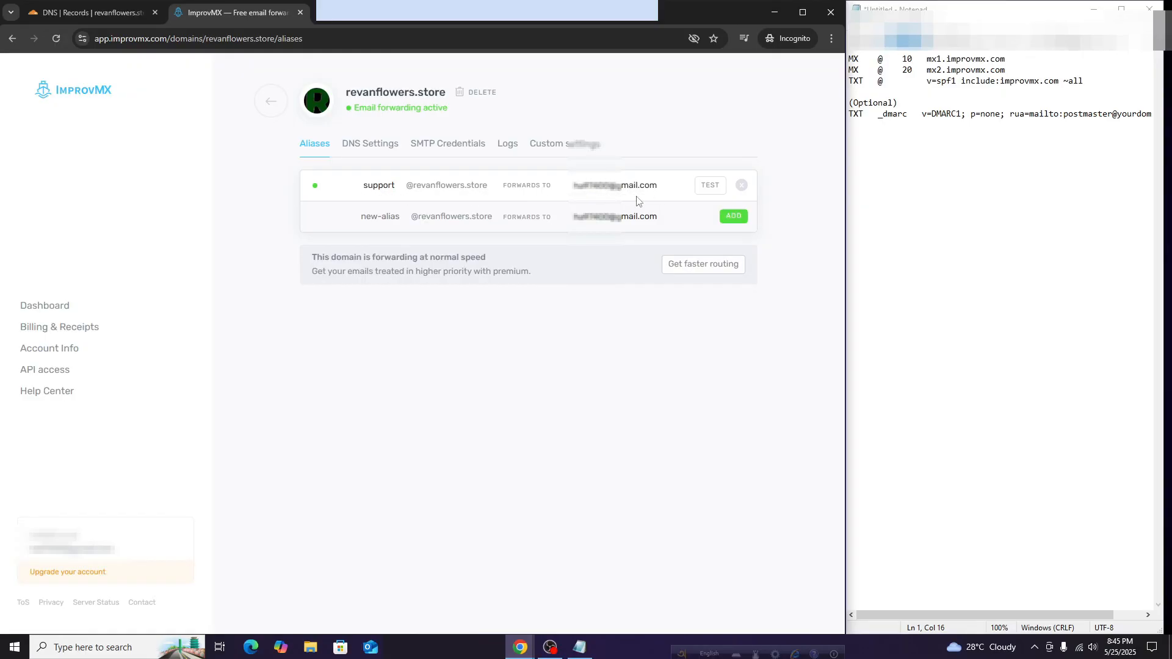
click(708, 187)
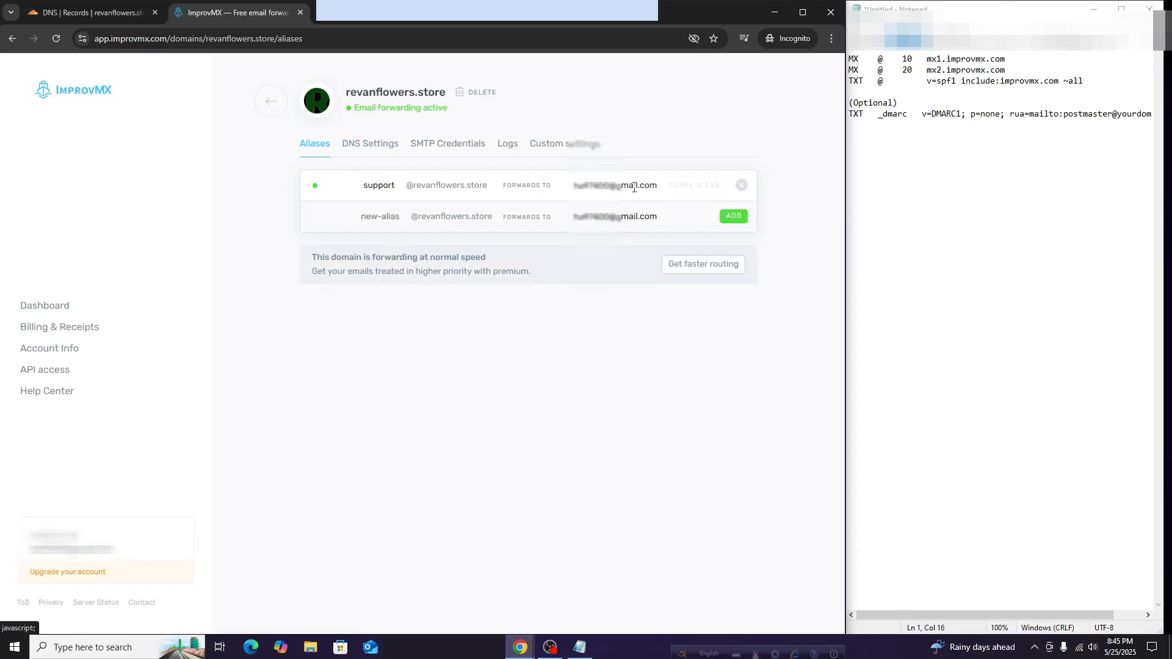
click(364, 147)
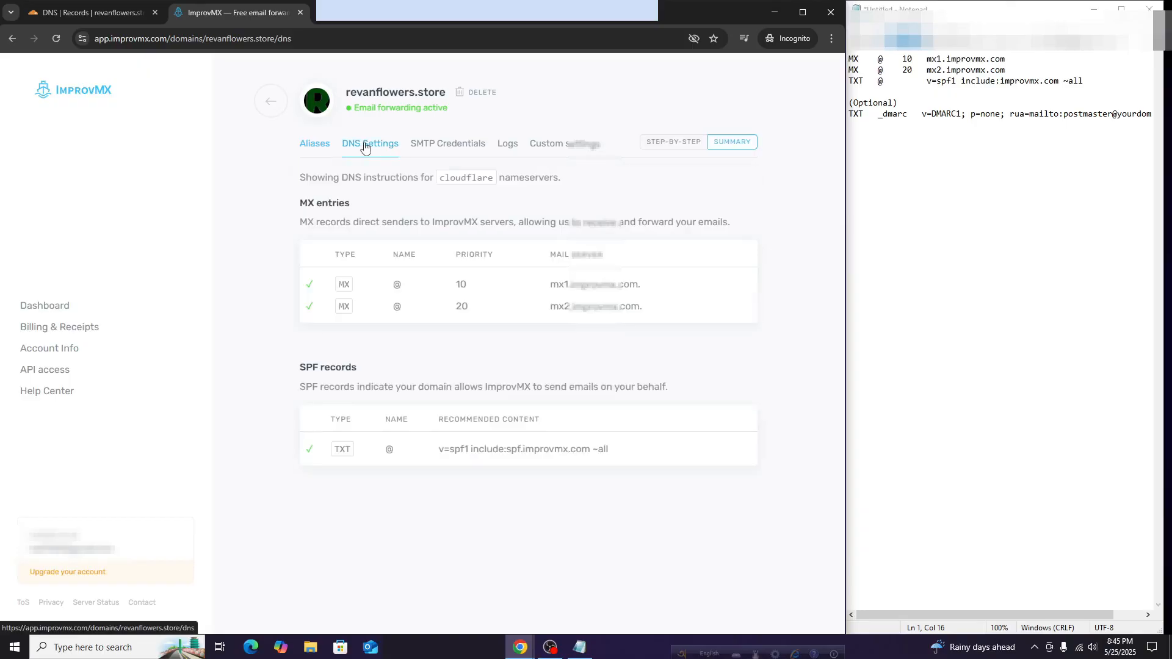
click(312, 149)
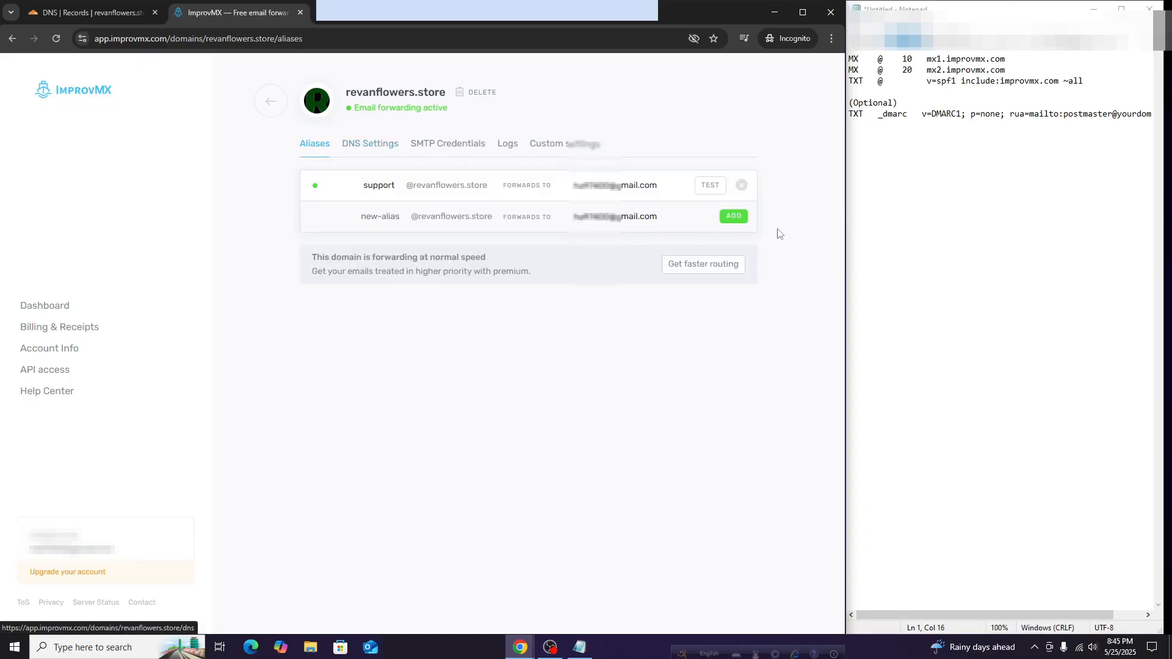
click(376, 154)
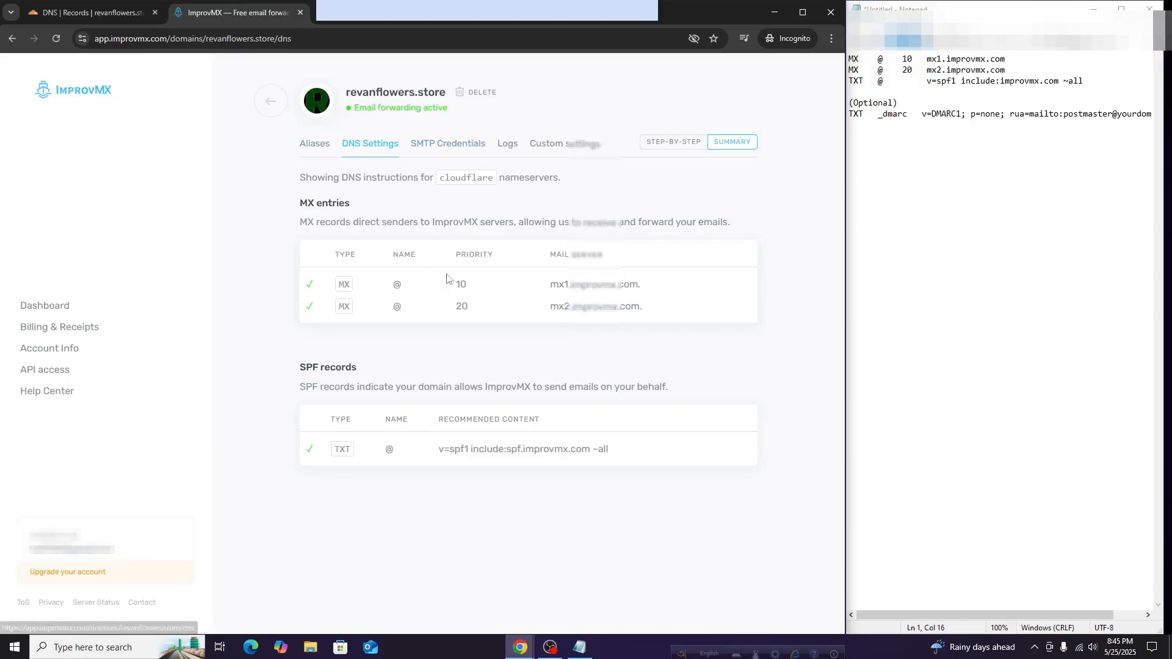
click(450, 151)
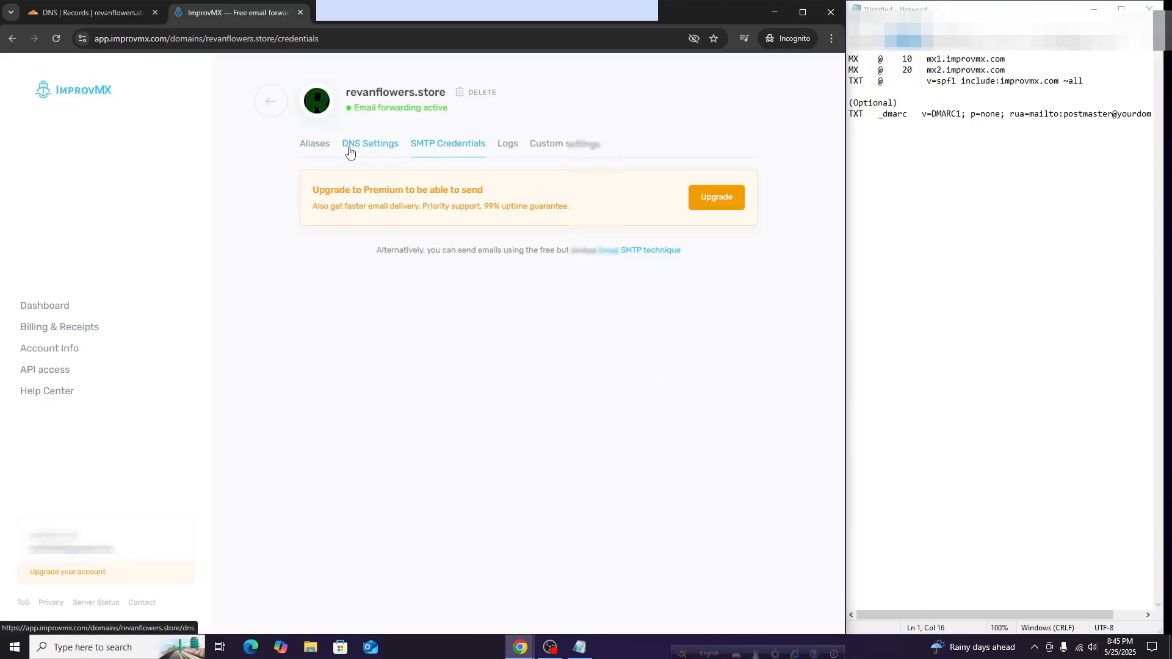
click(350, 152)
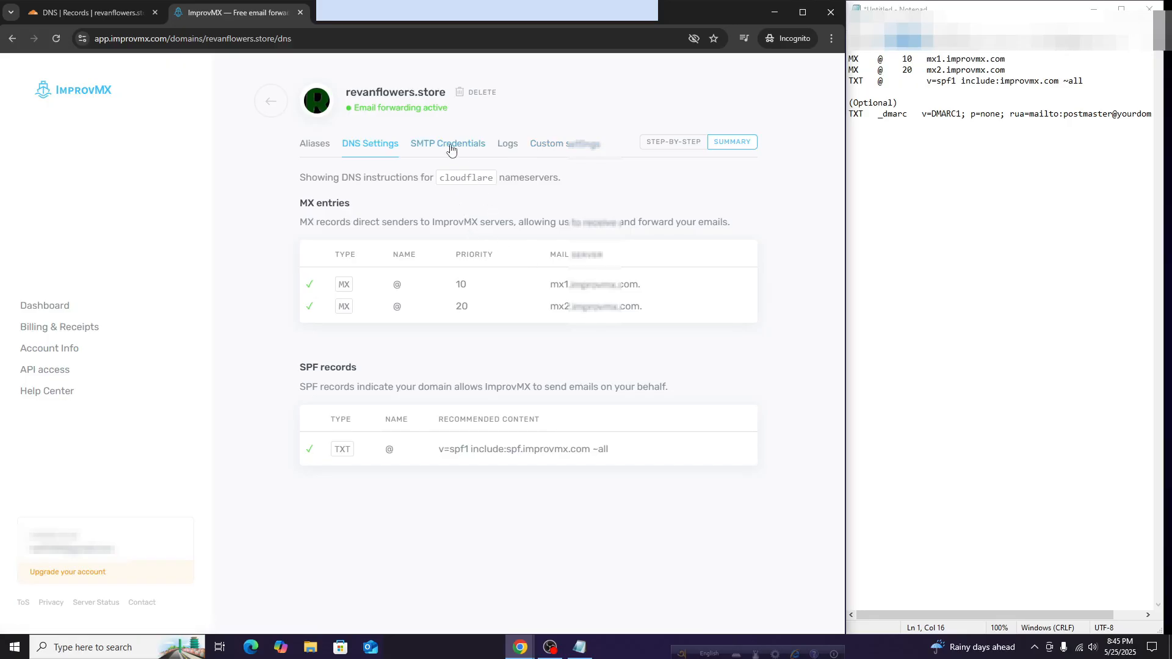
click(316, 152)
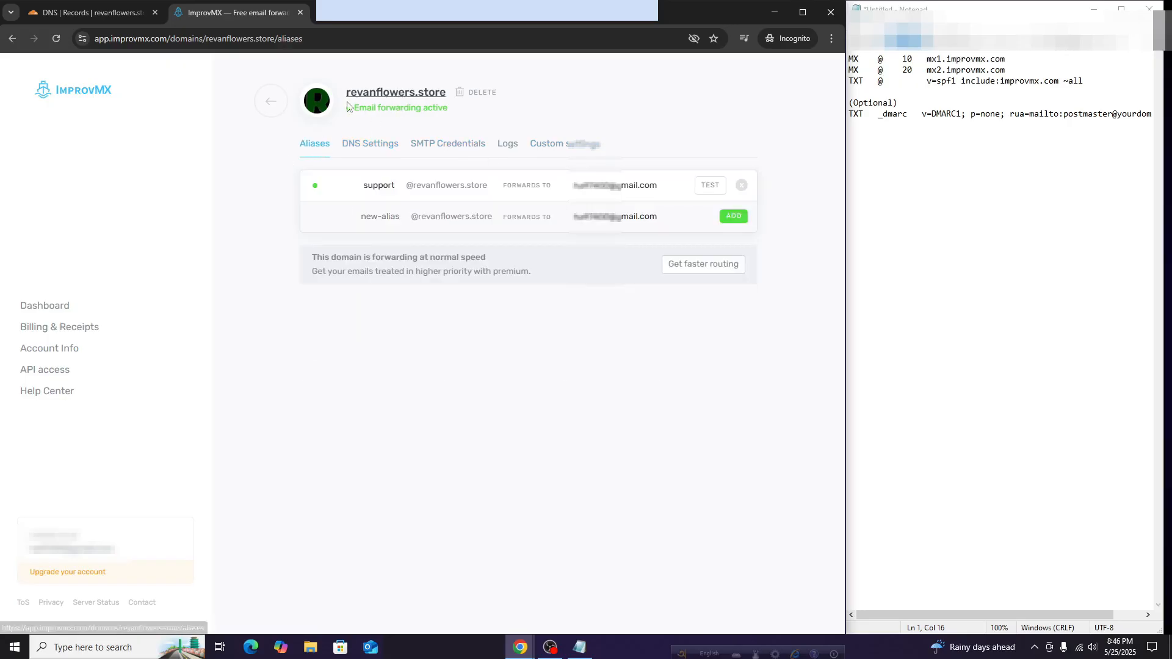